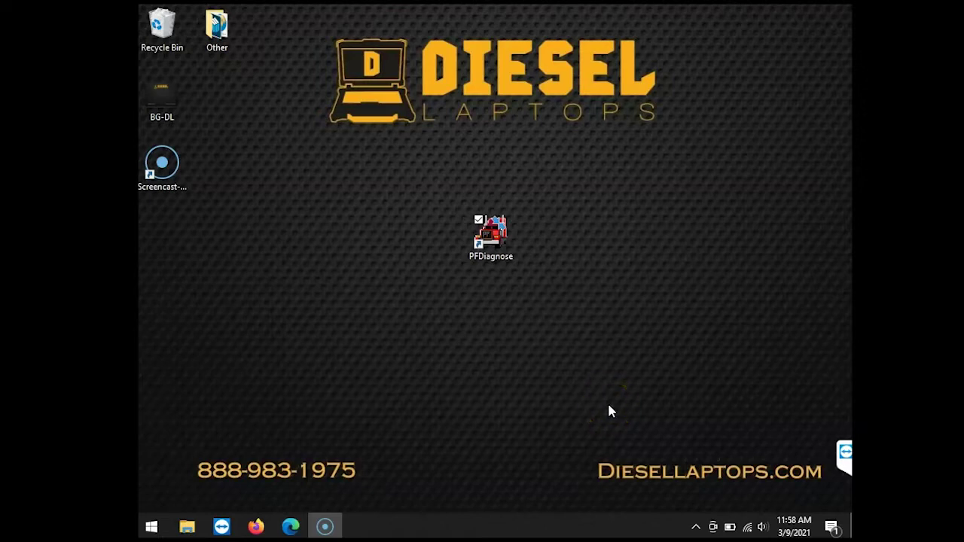
# Launch PF-Diagnose and bring up General Settings for the adapter and protocol.
pyautogui.doubleClick(505, 236)
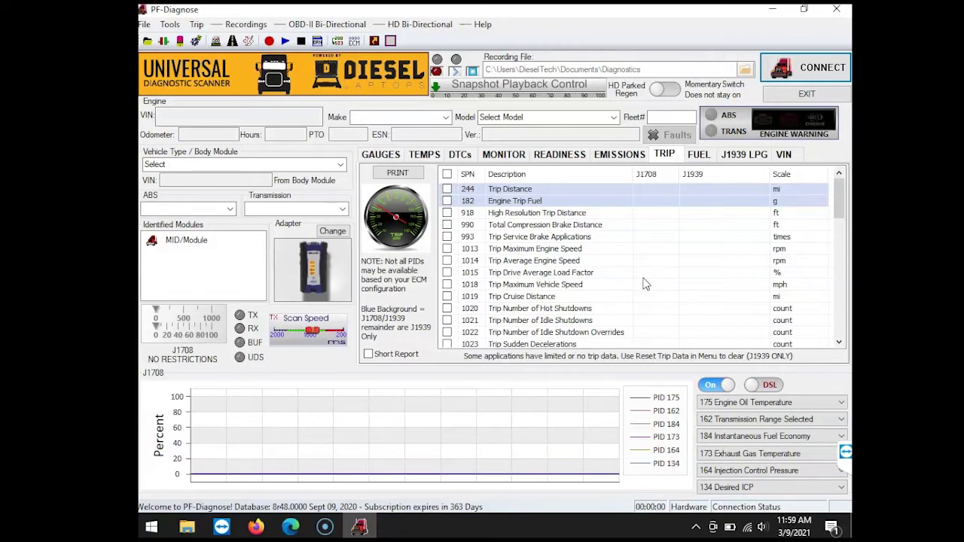
pyautogui.click(325, 233)
pyautogui.click(196, 42)
pyautogui.click(325, 233)
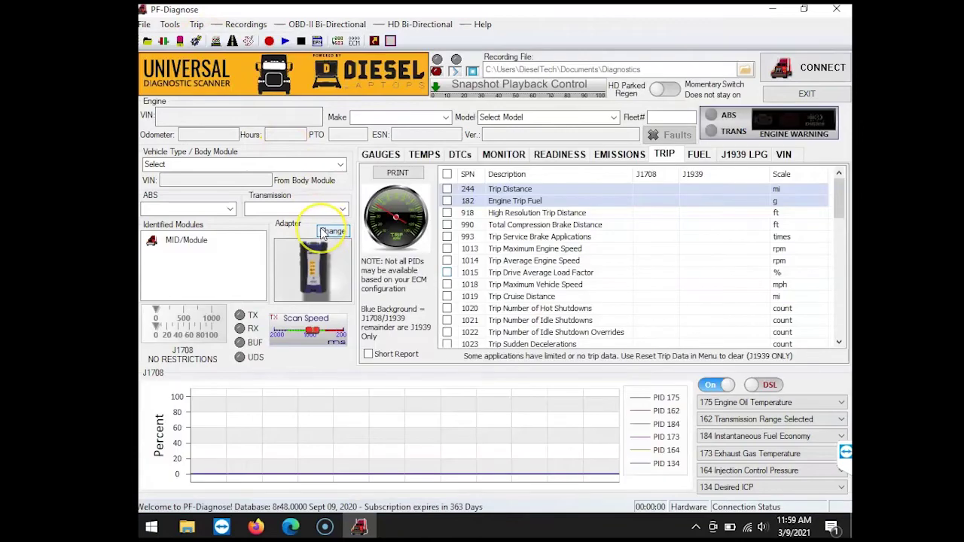
# Keep J1708 HD protocol, Default CAN channel and USB-Link 2 adapter, then save.
pyautogui.click(322, 234)
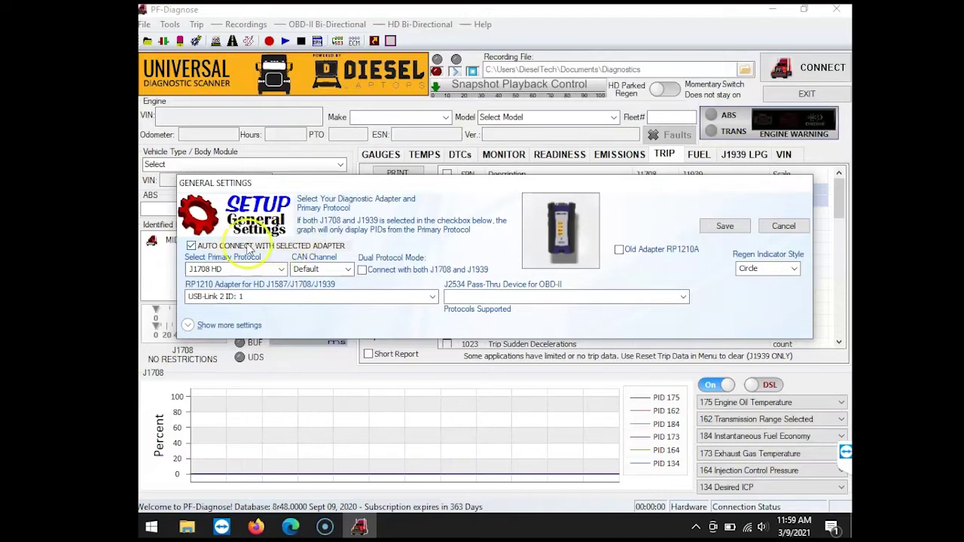
pyautogui.click(282, 269)
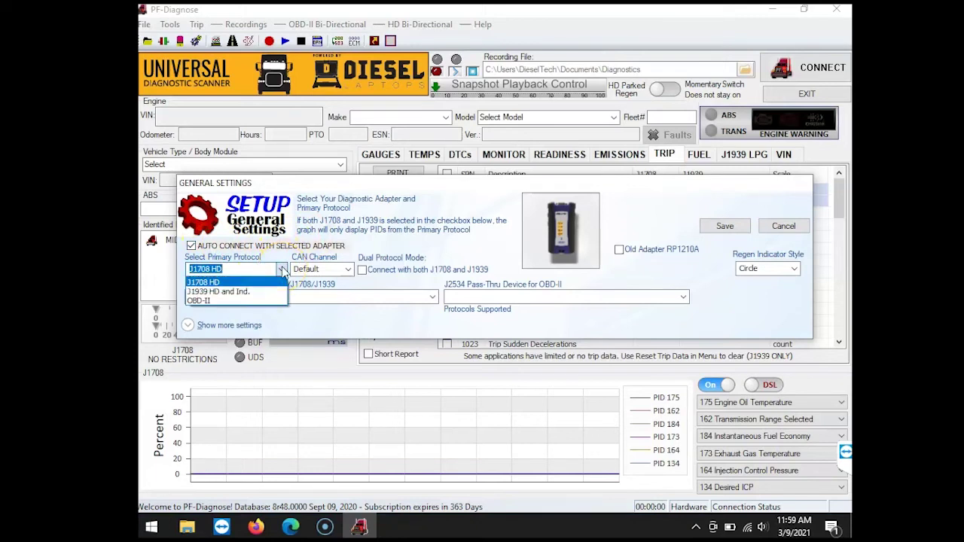
pyautogui.click(282, 270)
pyautogui.click(347, 269)
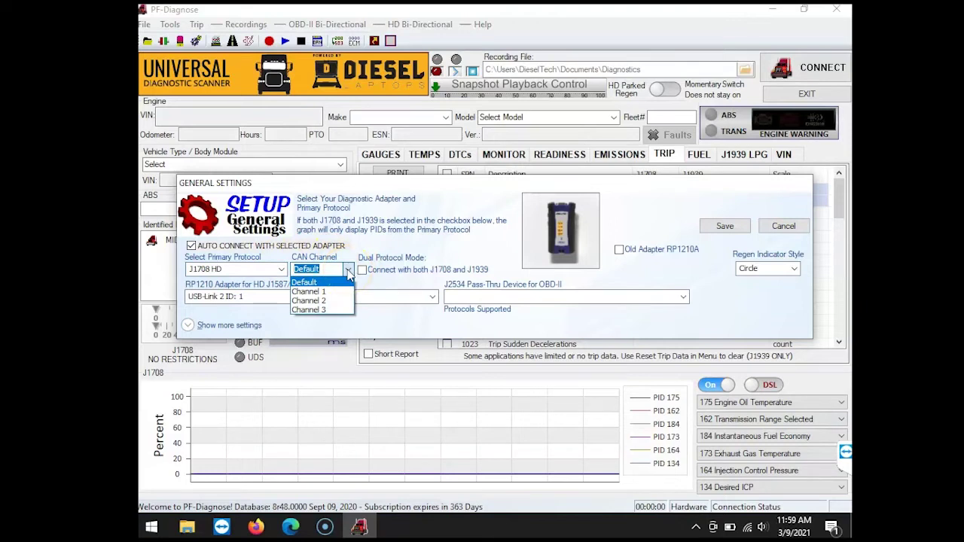
pyautogui.click(348, 271)
pyautogui.click(432, 296)
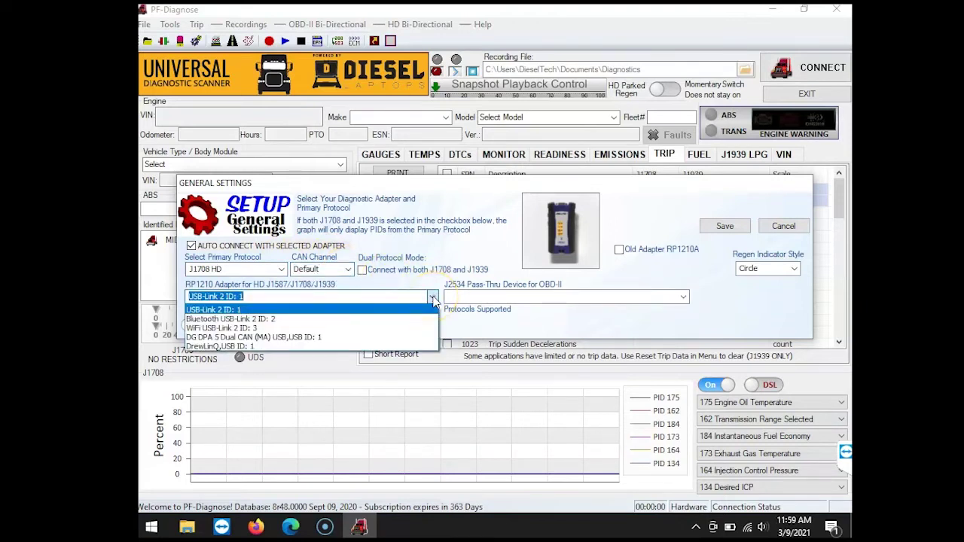
pyautogui.click(433, 299)
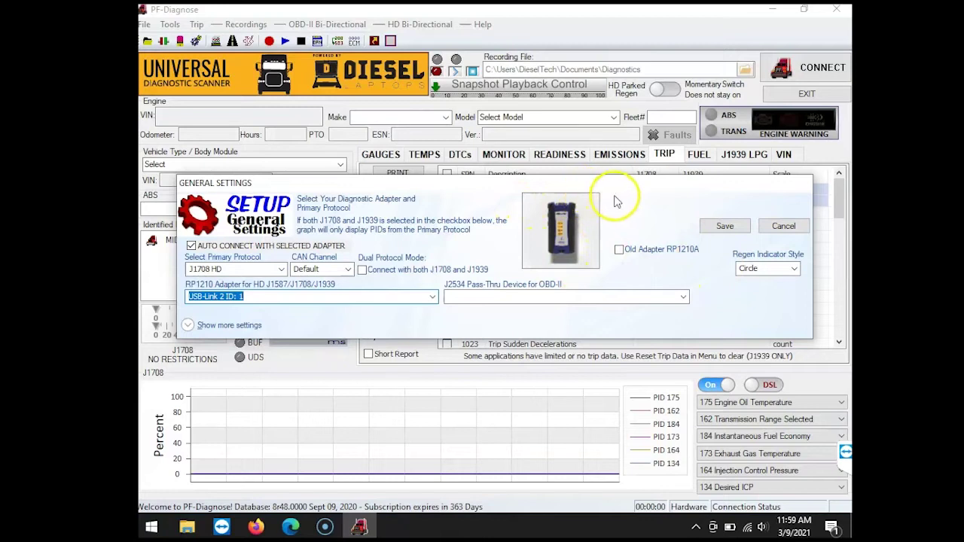
pyautogui.click(723, 226)
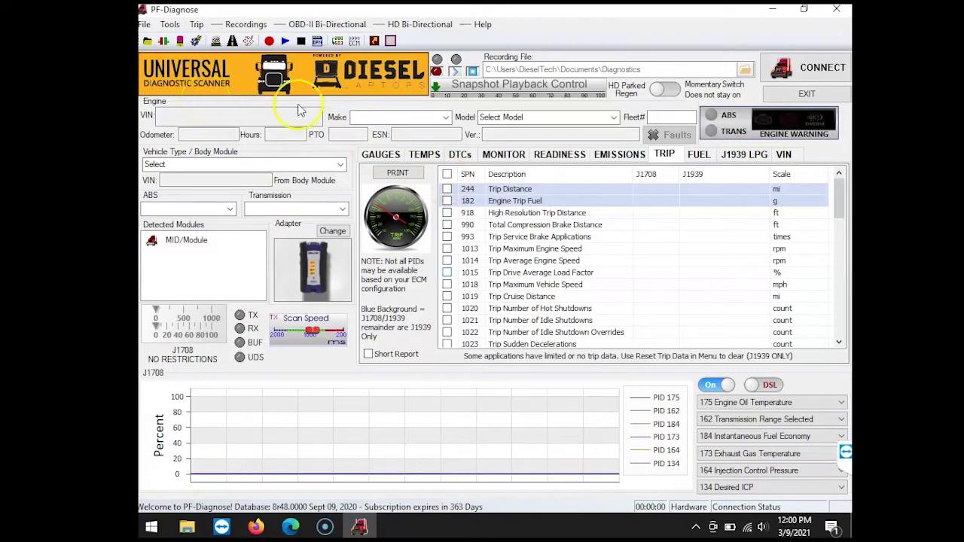
# Connect to the truck so the Detroit Diesel DD13 VIN, odometer and hours load.
pyautogui.click(798, 68)
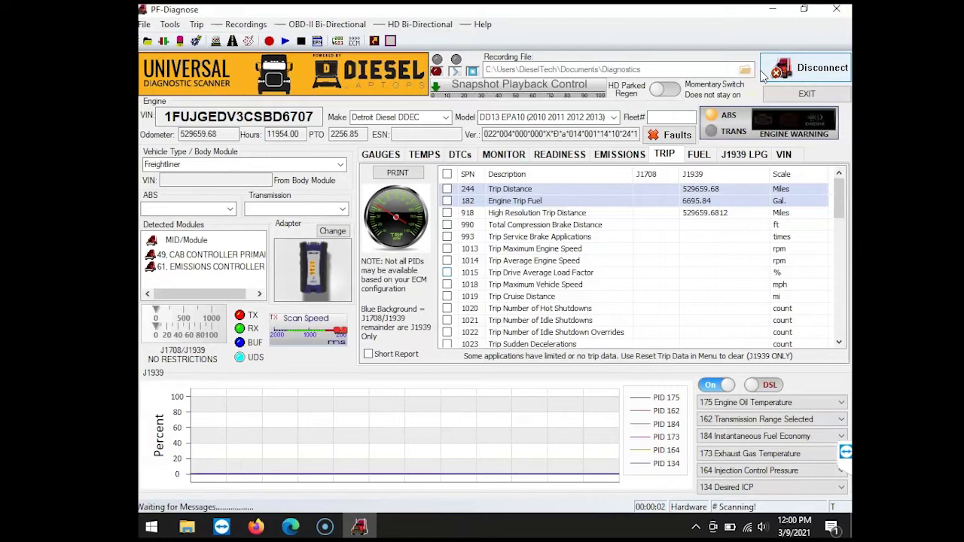
# Let the scan detect WABCO ABS and modules including 248: 1708 File Server/Printer.
pyautogui.click(744, 70)
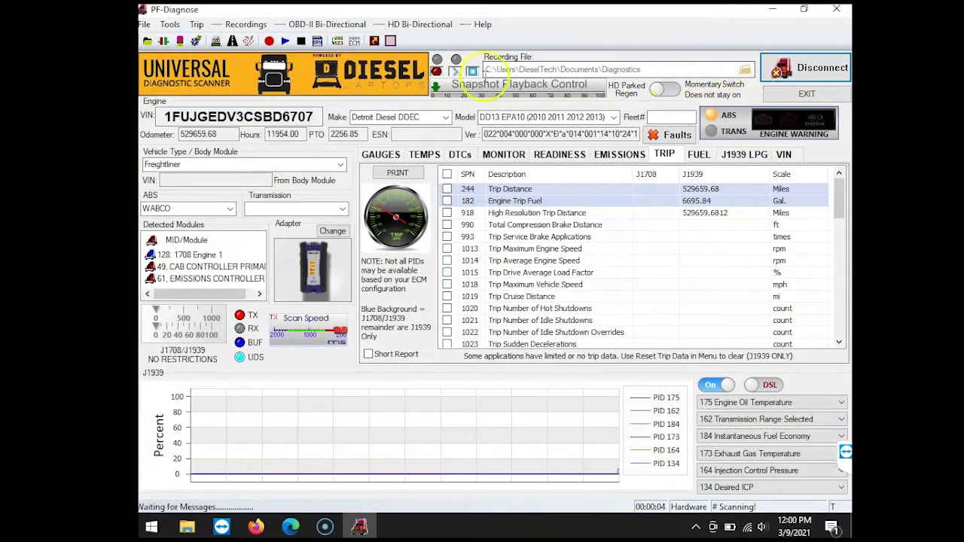
pyautogui.click(146, 118)
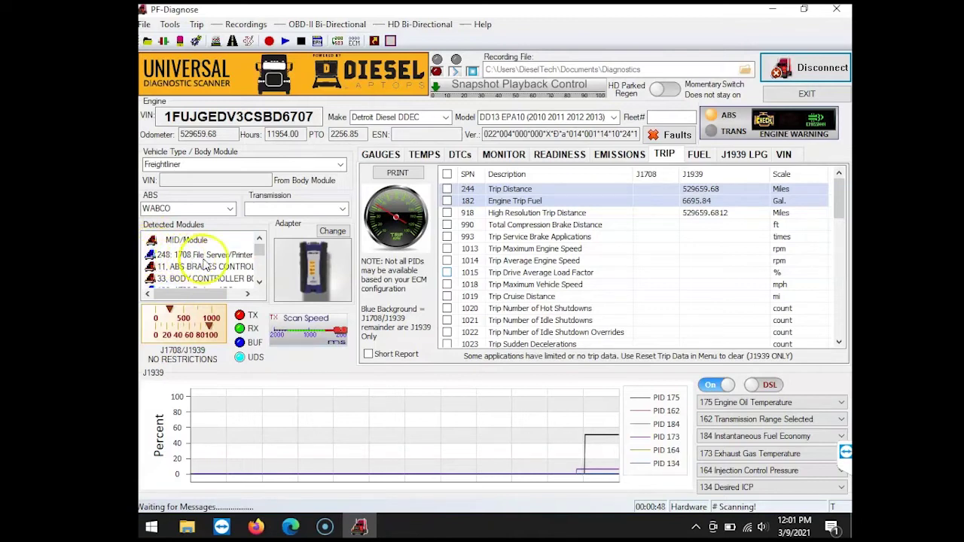
pyautogui.click(259, 283)
pyautogui.click(259, 284)
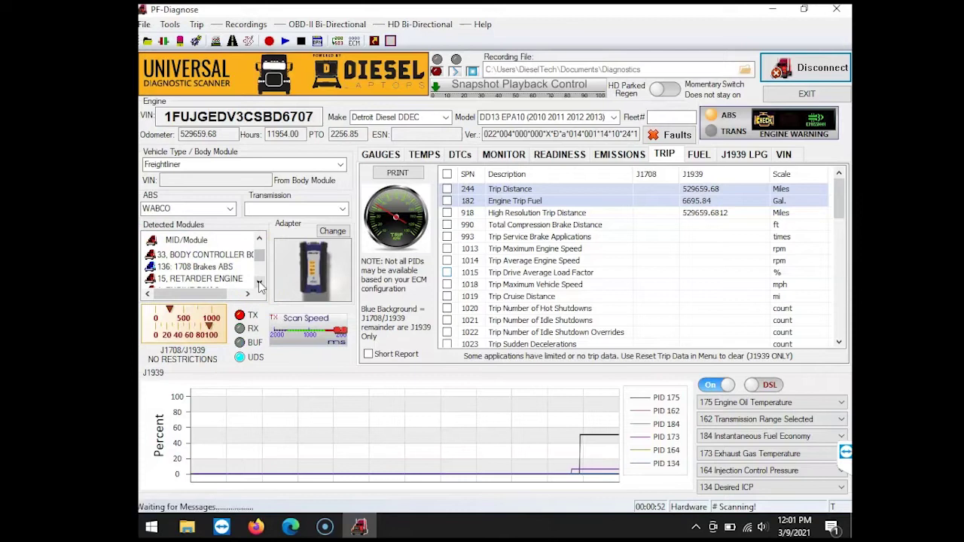
pyautogui.click(259, 284)
pyautogui.click(259, 284)
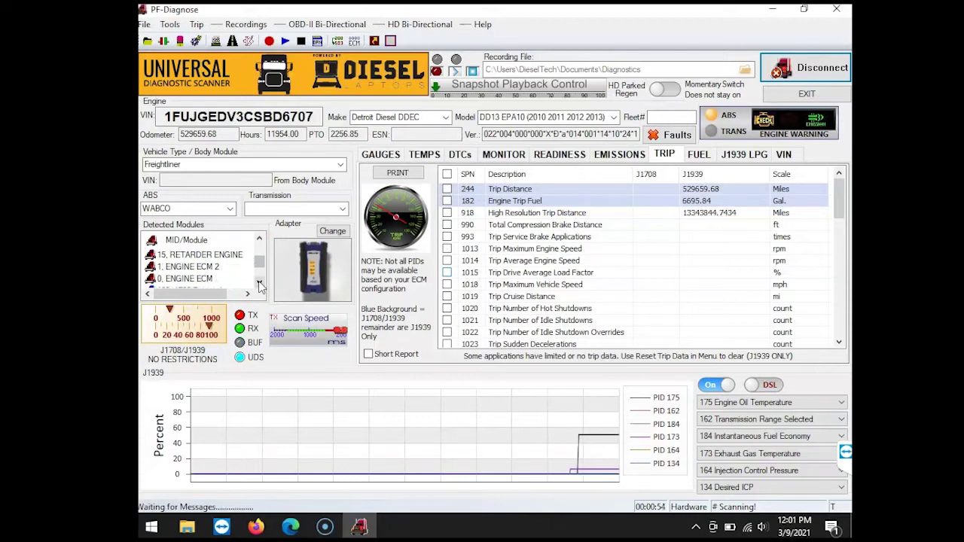
pyautogui.click(259, 284)
pyautogui.click(259, 283)
pyautogui.click(259, 284)
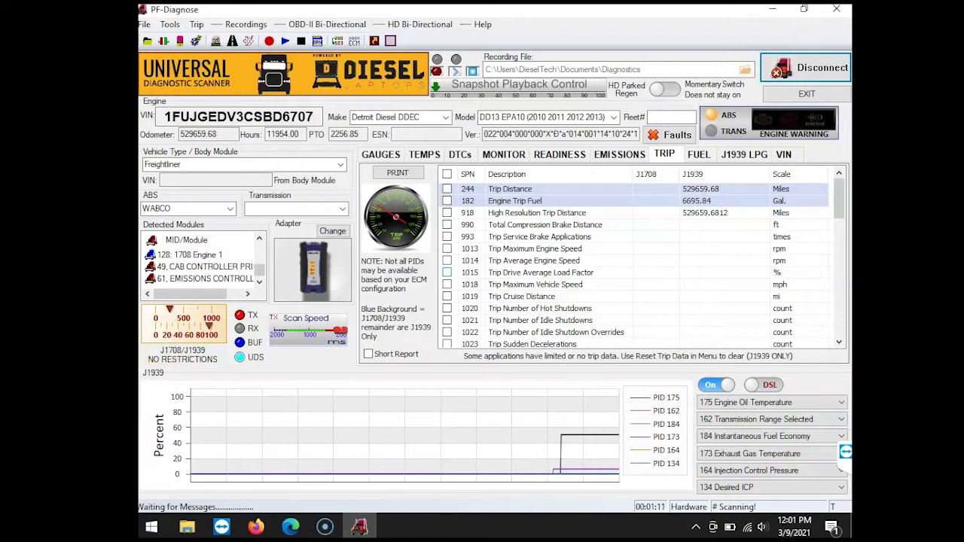
# List the DTCs and select Engine 2's 000411 EGR Delta P Sensor Short to Ground code.
pyautogui.click(459, 155)
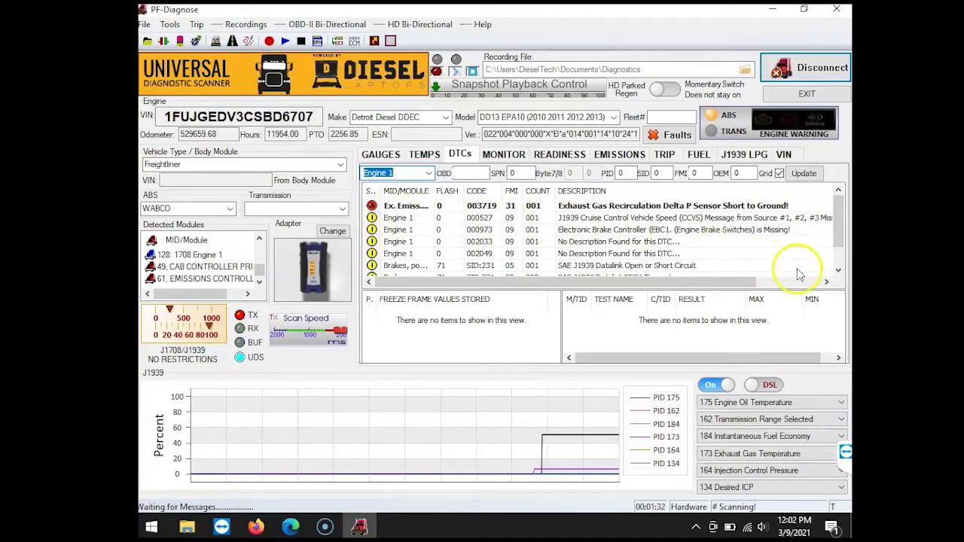
pyautogui.click(838, 269)
pyautogui.click(838, 271)
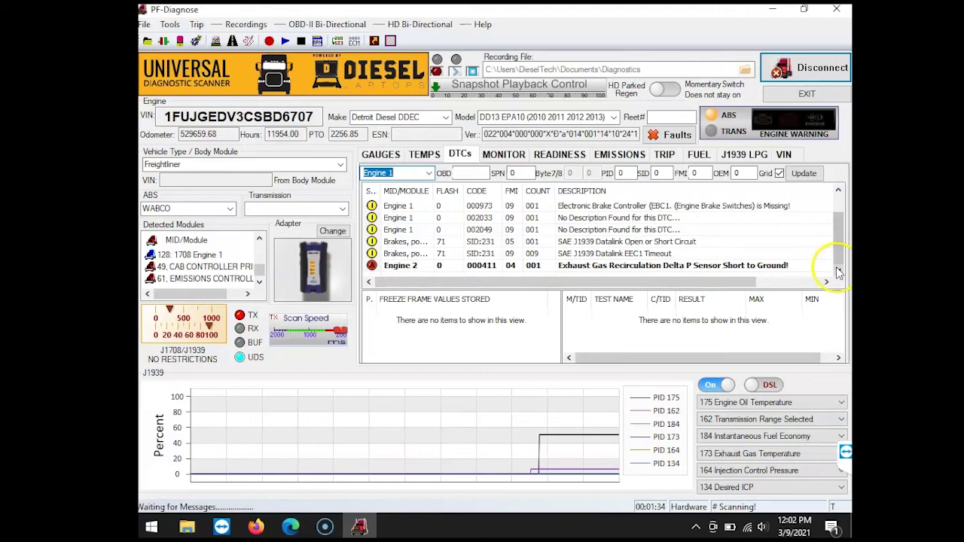
pyautogui.click(404, 274)
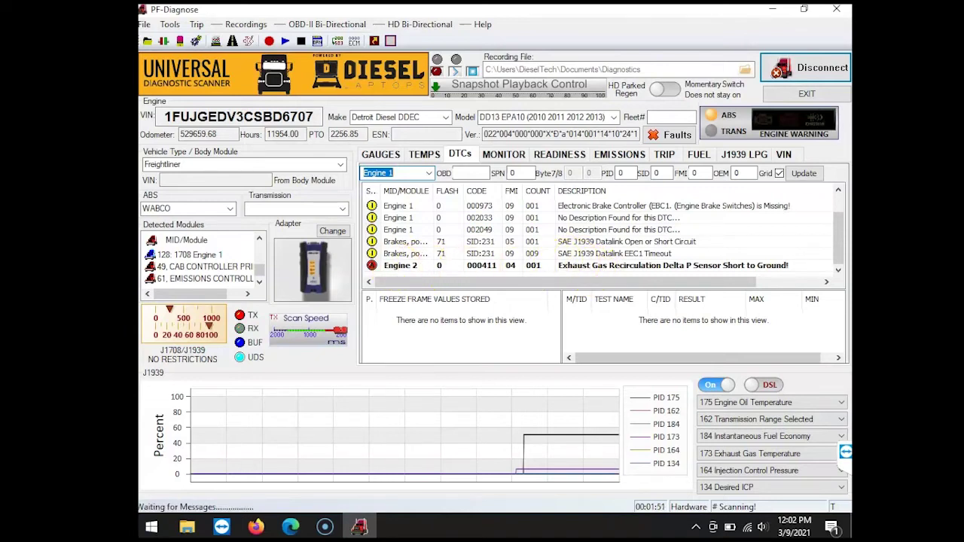
# Request Diagnostic Help for the Engine 2 EGR fault and dismiss the side menu.
pyautogui.rightClick(407, 268)
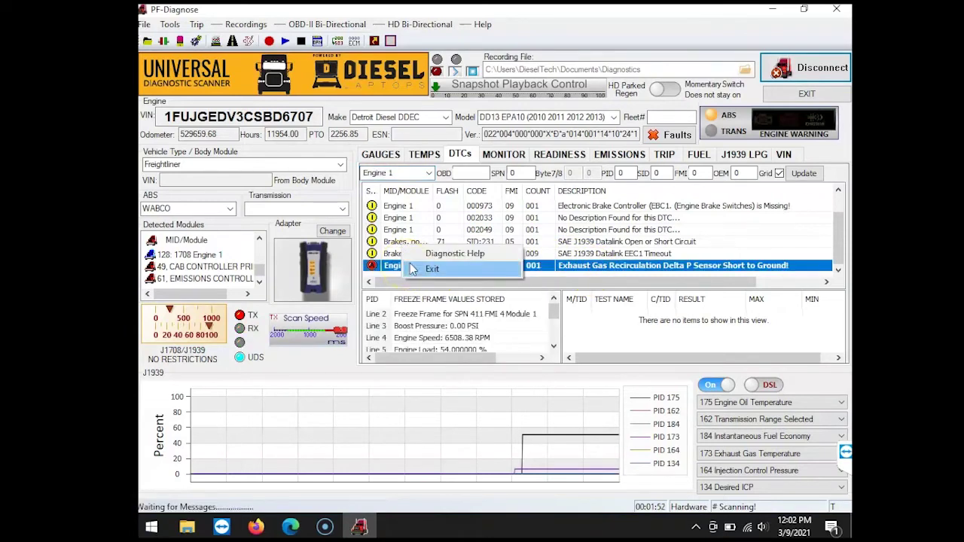
pyautogui.click(435, 256)
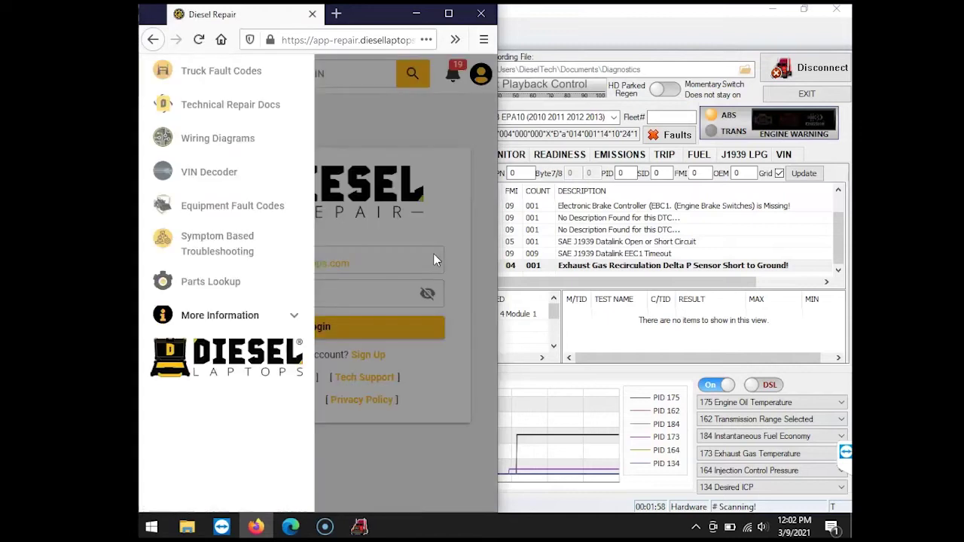
pyautogui.click(426, 256)
# Log in to Diesel Repair and maximize the browser window.
pyautogui.click(445, 211)
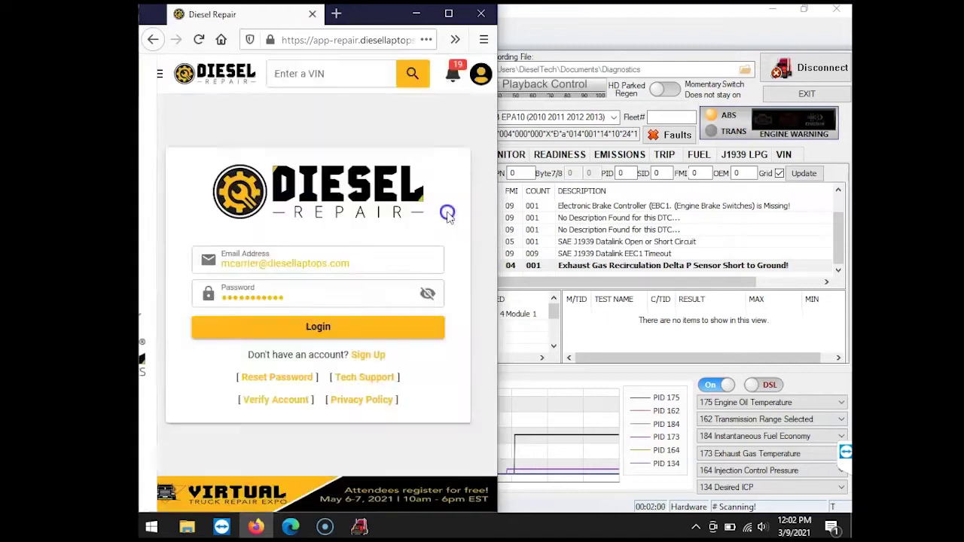
pyautogui.click(332, 336)
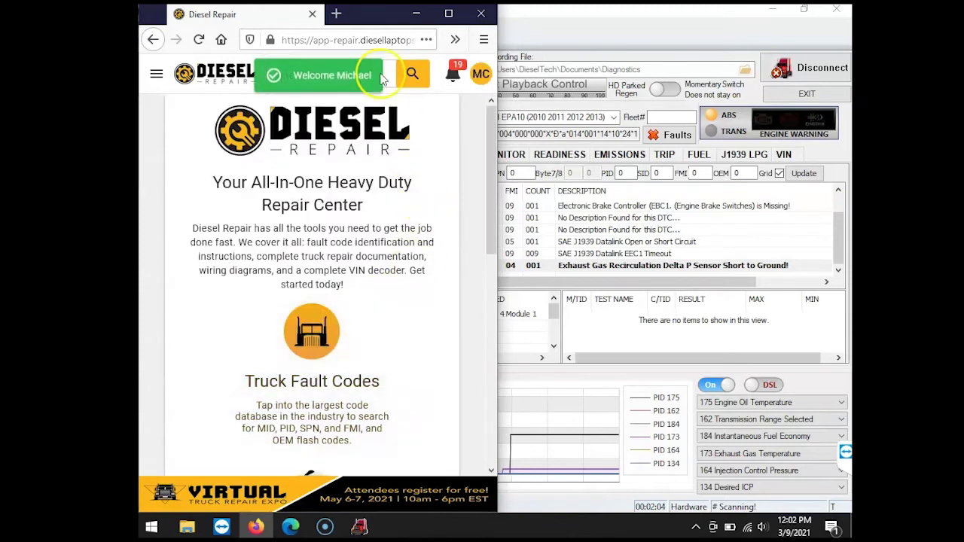
pyautogui.moveTo(366, 17); pyautogui.dragTo(459, 25)
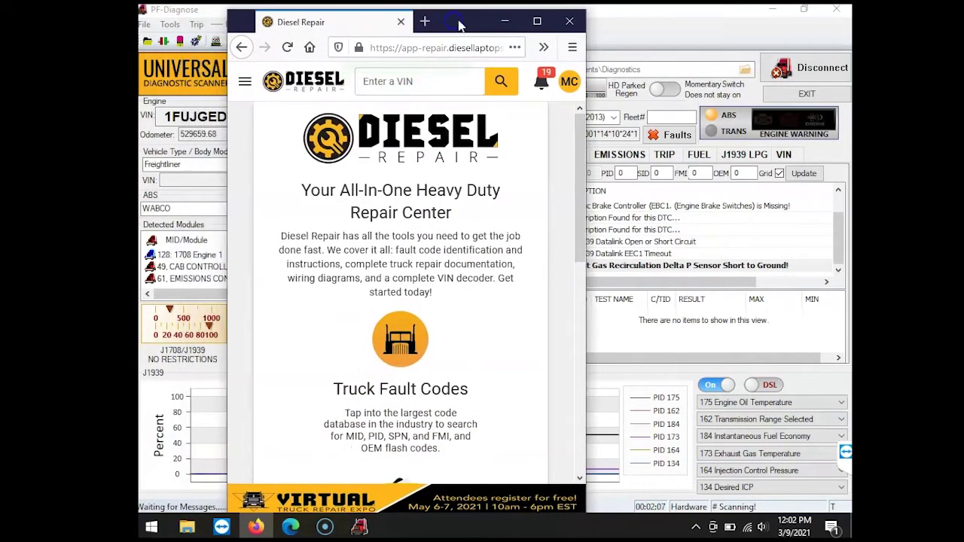
pyautogui.click(537, 22)
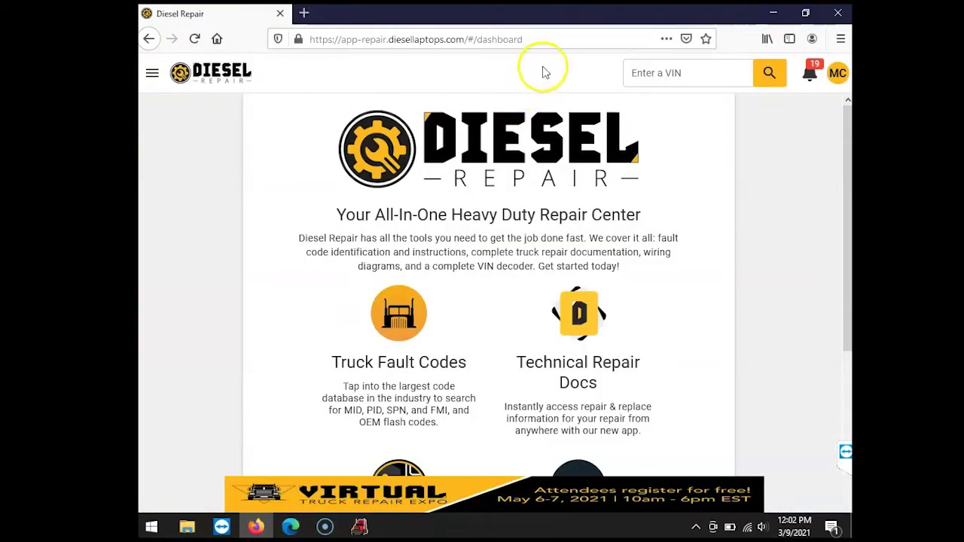
# Open Truck Fault Codes and glance at the make list without choosing one.
pyautogui.click(399, 320)
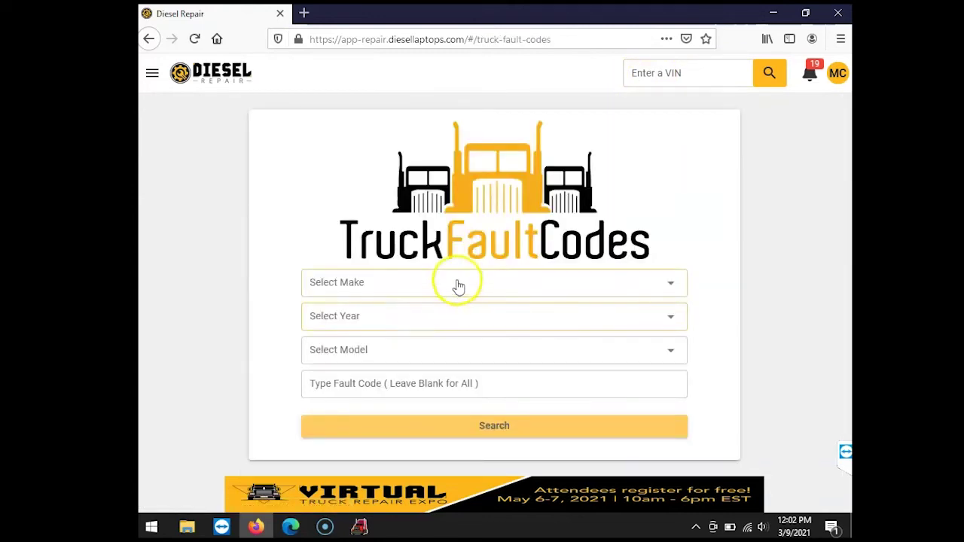
pyautogui.click(679, 283)
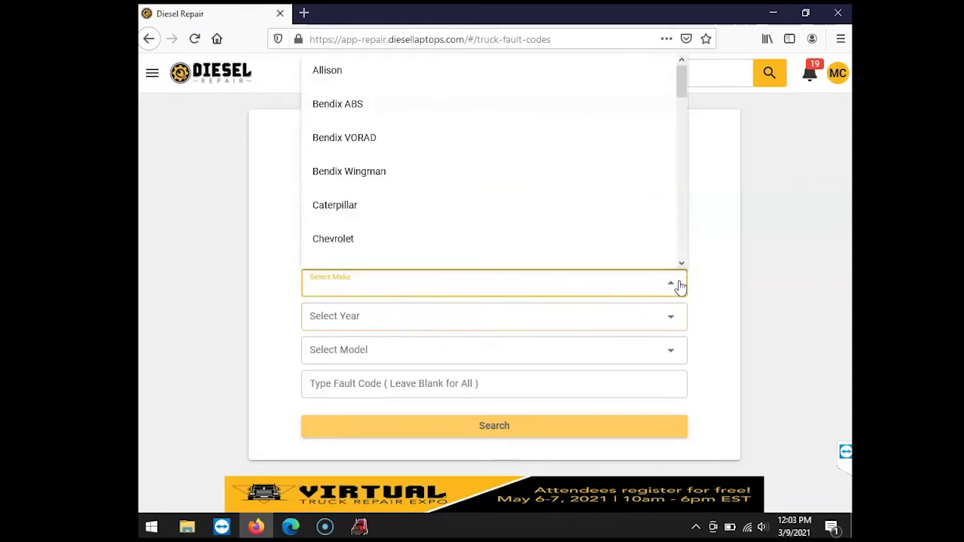
pyautogui.click(679, 283)
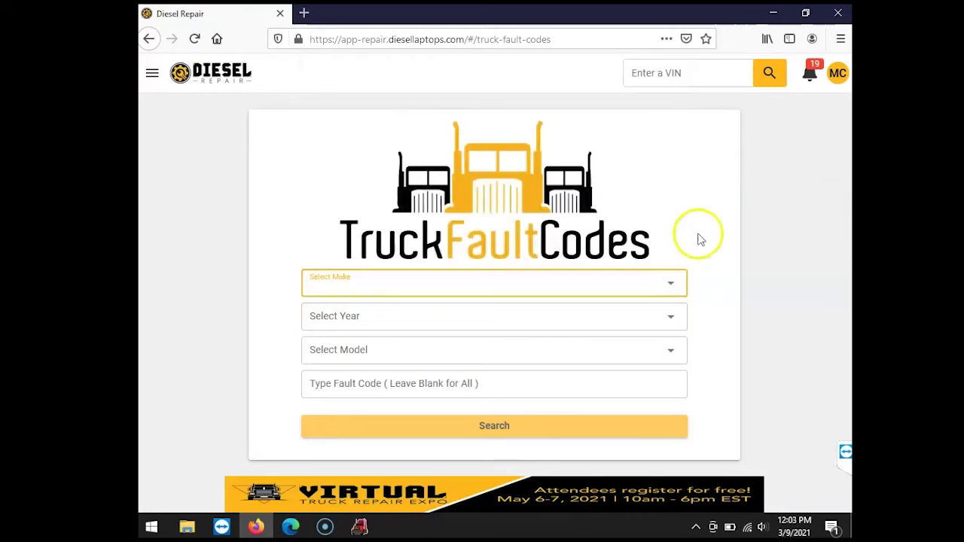
# Paste the truck's VIN into the header box and decode it, reviewing the 2012 Cascadia details.
pyautogui.click(668, 73)
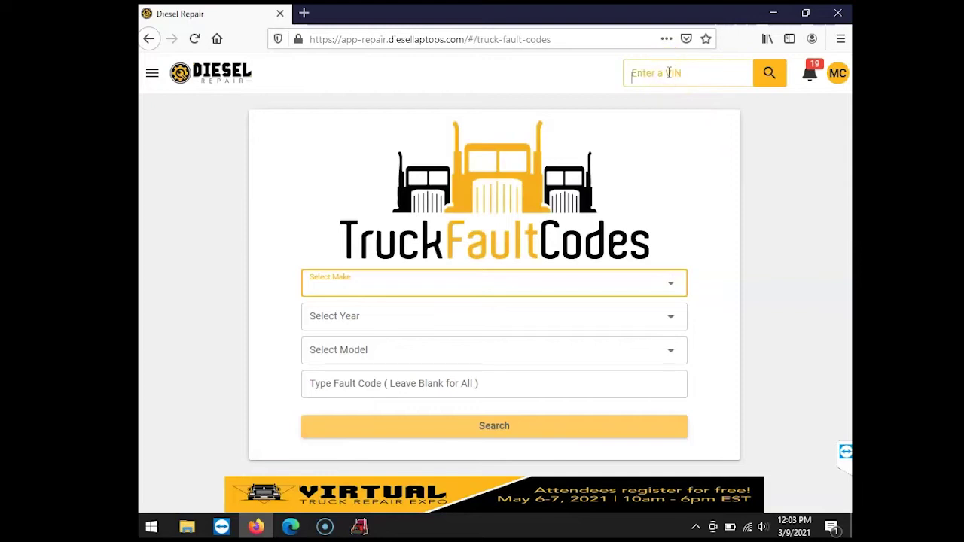
pyautogui.rightClick(668, 72)
pyautogui.click(698, 133)
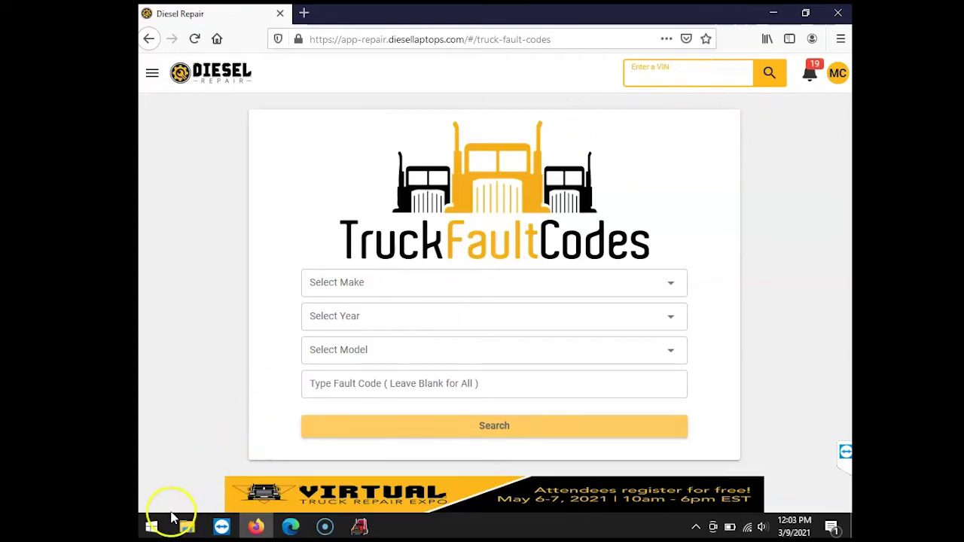
pyautogui.write('1FUJGEDV3CSBD6707')
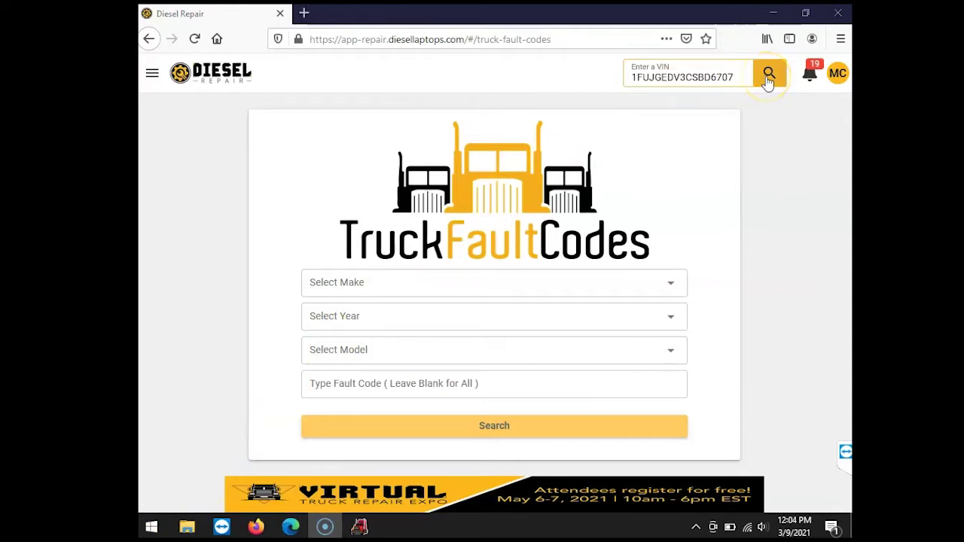
pyautogui.click(768, 76)
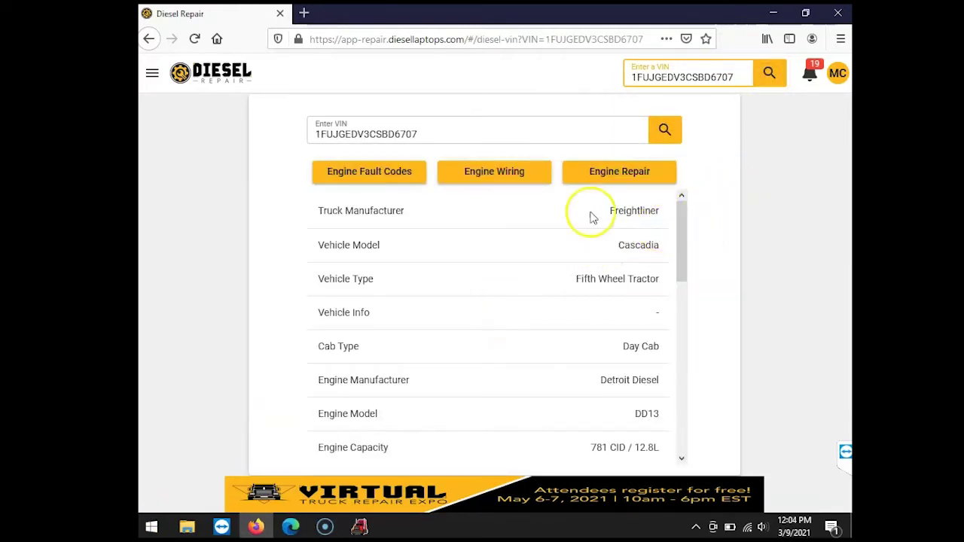
pyautogui.moveTo(684, 222); pyautogui.dragTo(682, 401)
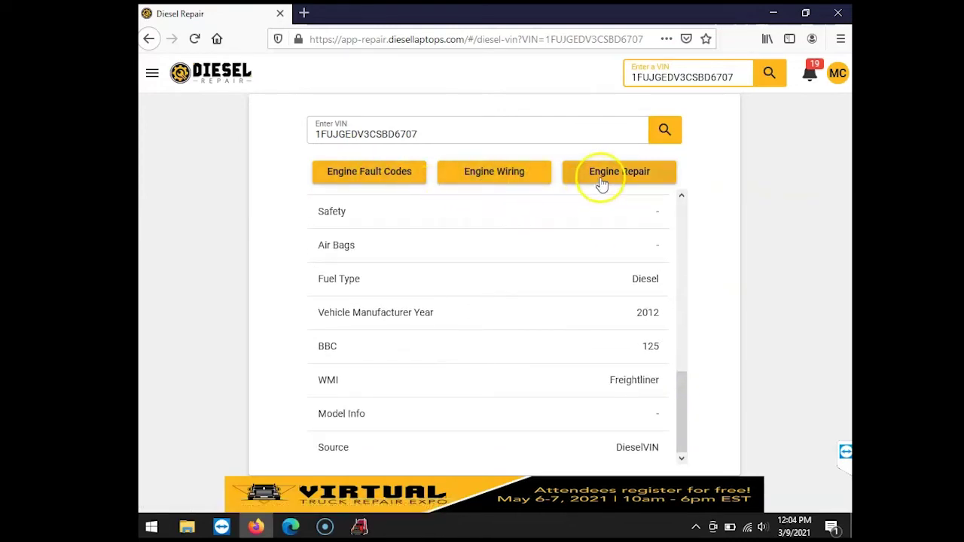
# Search Engine Fault Codes for 411 on the 2012 Detroit Diesel DD13.
pyautogui.click(374, 182)
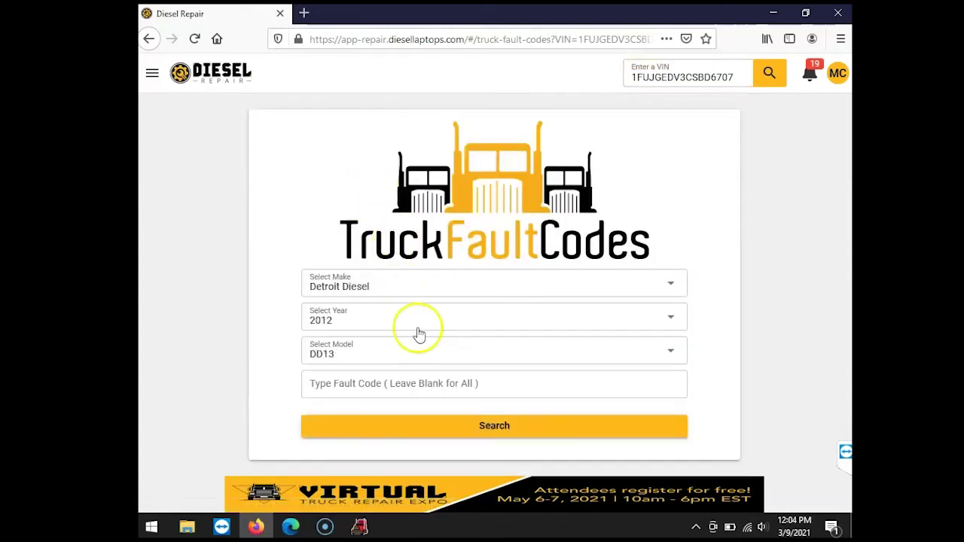
pyautogui.click(411, 387)
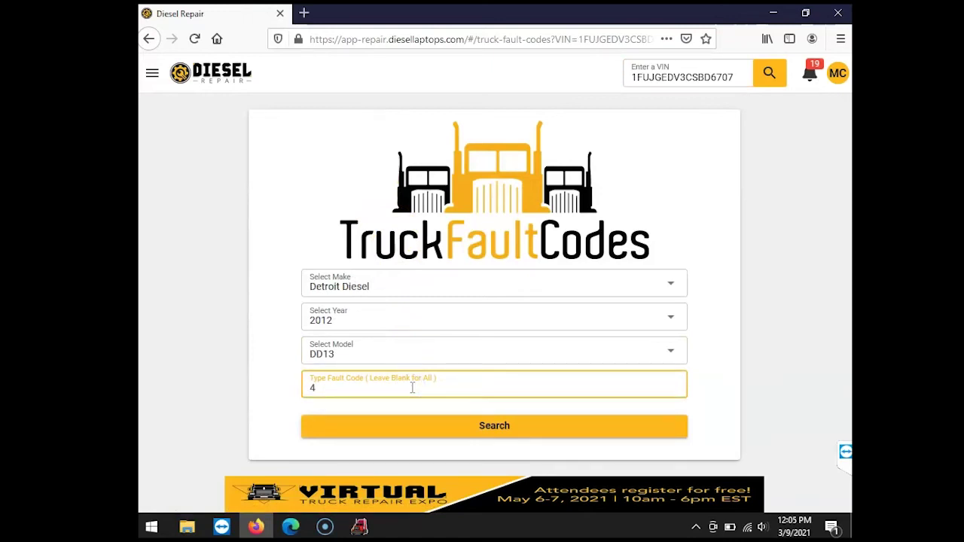
pyautogui.write('411')
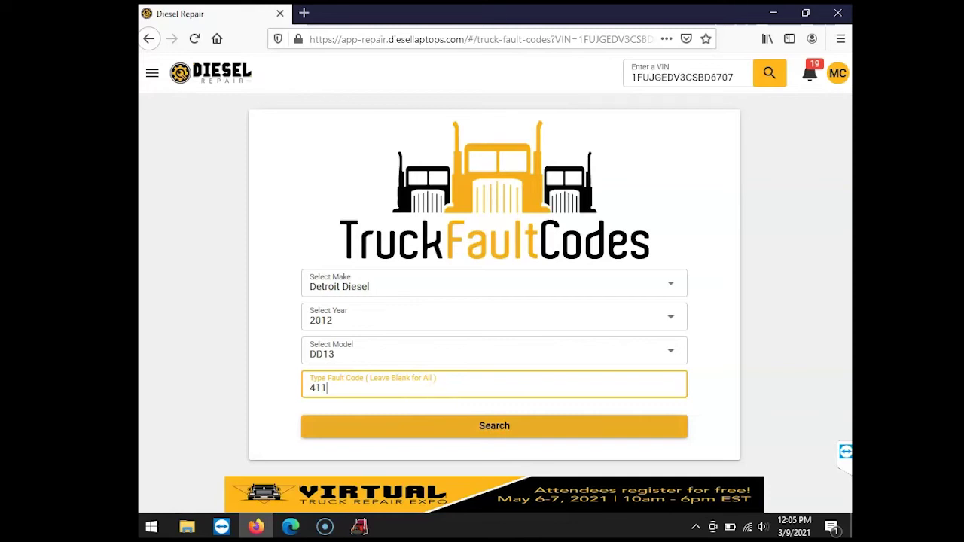
pyautogui.click(432, 431)
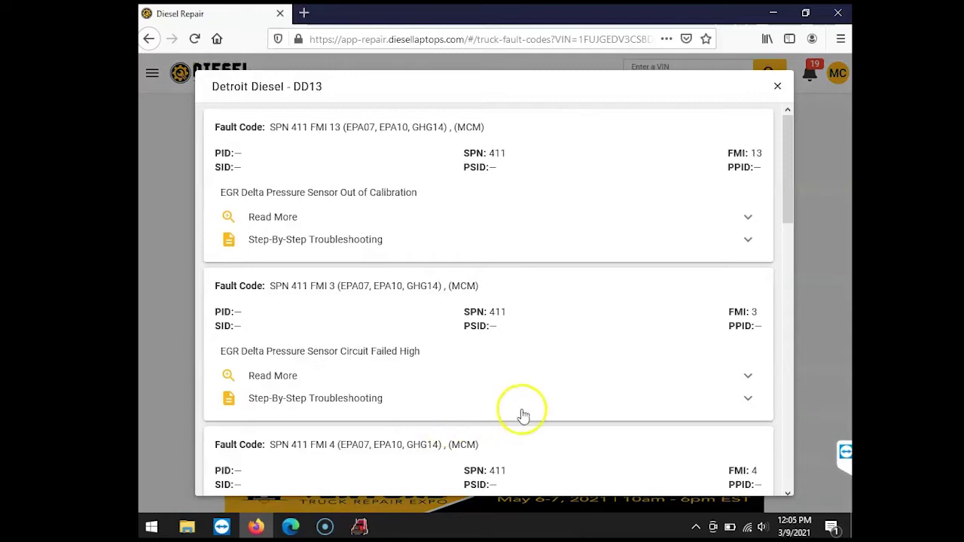
pyautogui.moveTo(791, 216); pyautogui.dragTo(794, 257)
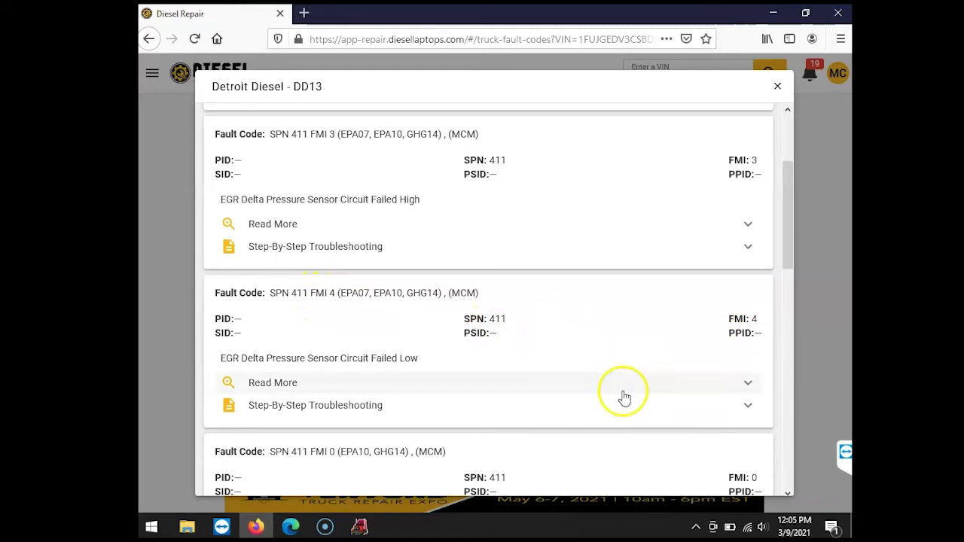
# Expand the SPN 411 FMI 4 short-to-ground entry and its step-by-step troubleshooting.
pyautogui.click(750, 384)
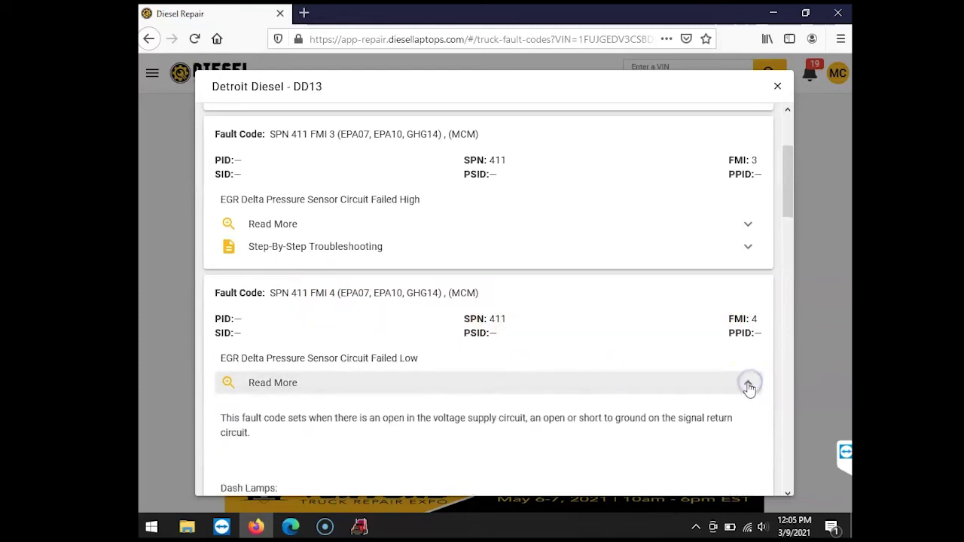
pyautogui.scroll(-2, 659, 399)
pyautogui.scroll(-2, 661, 400)
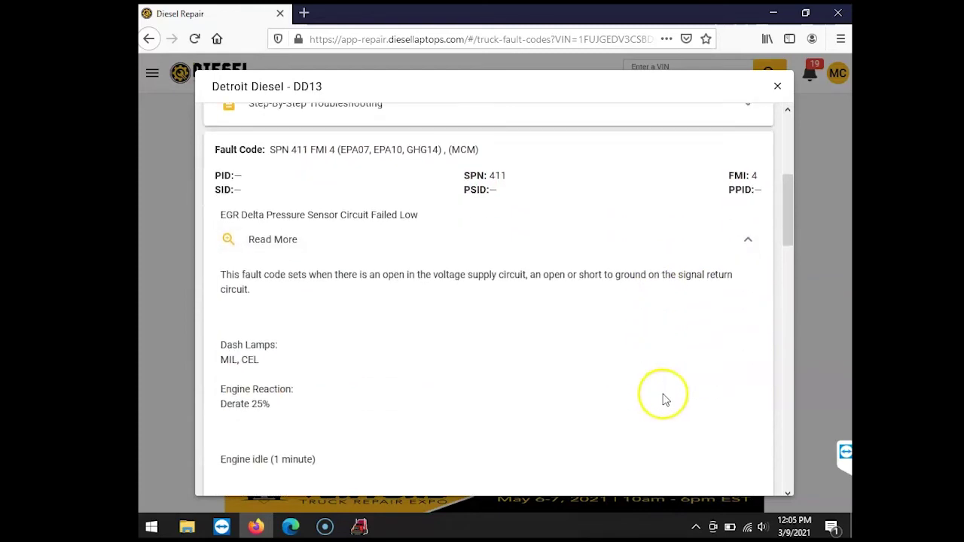
pyautogui.scroll(-2, 666, 397)
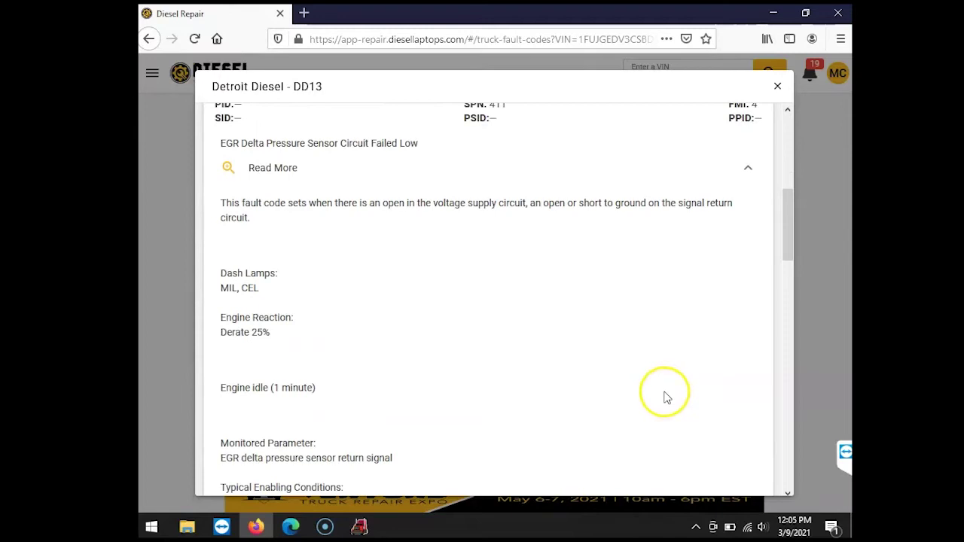
pyautogui.scroll(-4, 666, 398)
pyautogui.scroll(-2, 667, 397)
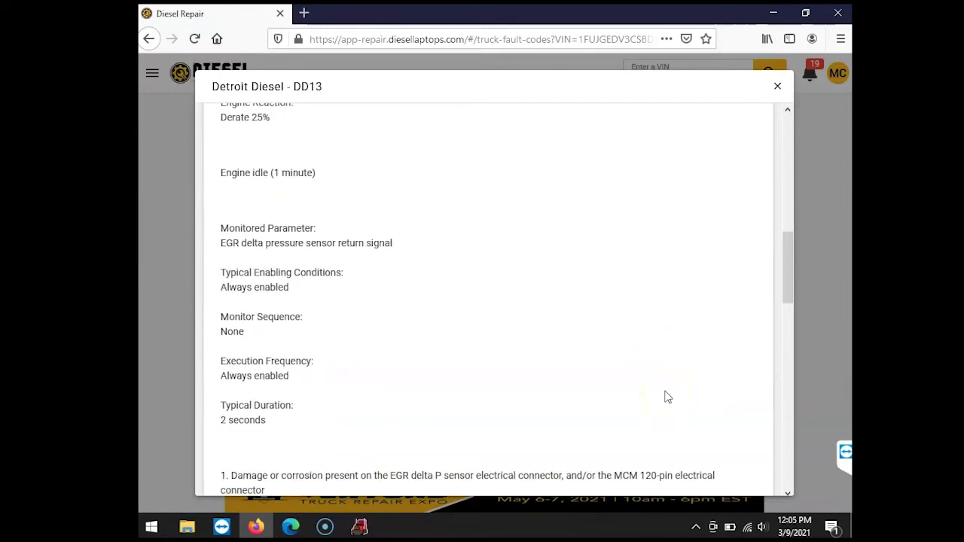
pyautogui.scroll(-2, 667, 397)
pyautogui.scroll(-4, 665, 398)
pyautogui.scroll(-12, 738, 389)
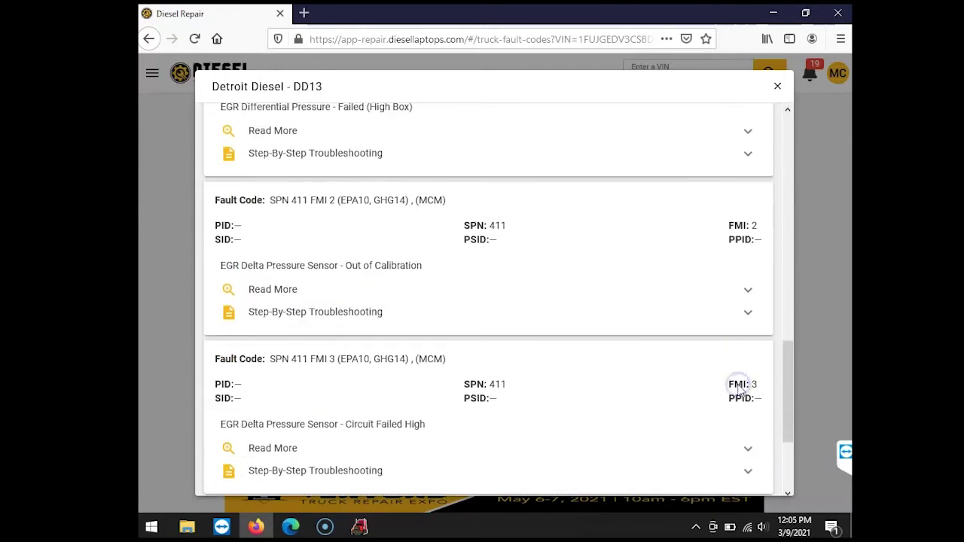
pyautogui.scroll(-3, 738, 390)
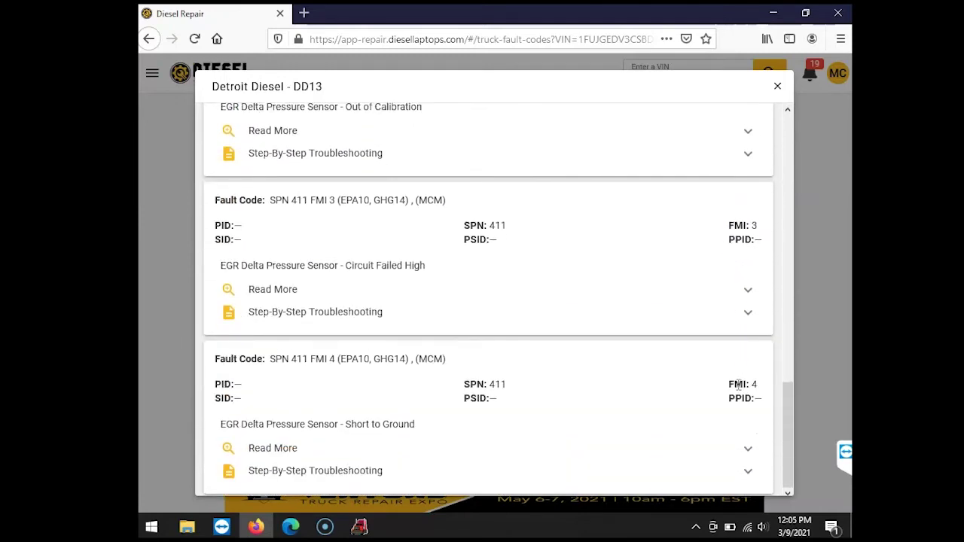
pyautogui.click(746, 470)
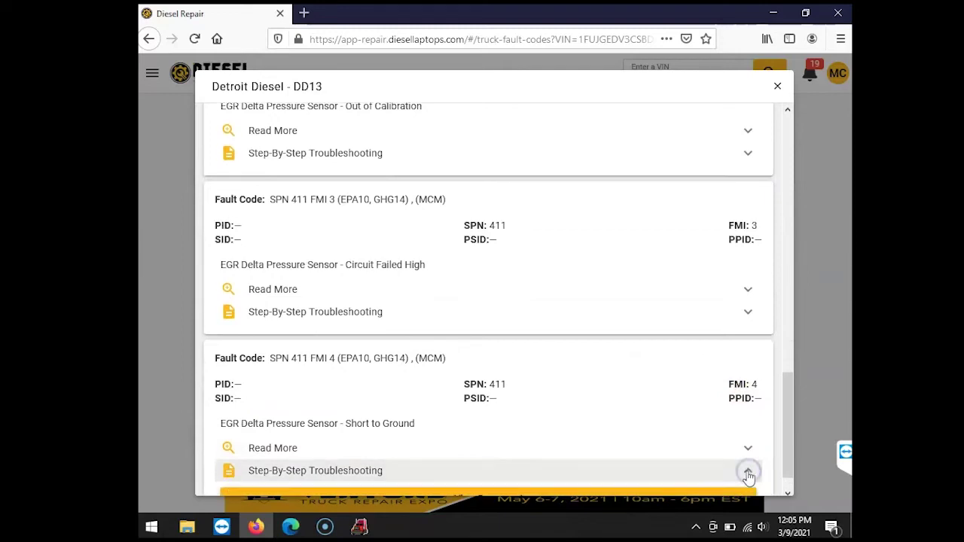
# Read the EGR Delta P troubleshooting document through Step 12, then close it.
pyautogui.click(596, 467)
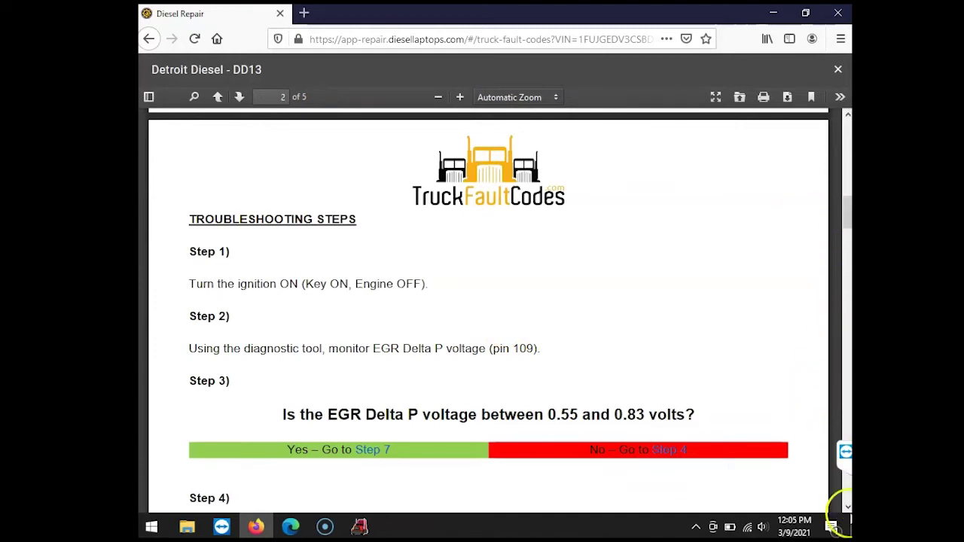
pyautogui.click(847, 509)
pyautogui.click(847, 508)
pyautogui.click(847, 508)
pyautogui.click(847, 508)
pyautogui.click(847, 508)
pyautogui.click(847, 508)
pyautogui.click(847, 508)
pyautogui.click(847, 509)
pyautogui.click(847, 508)
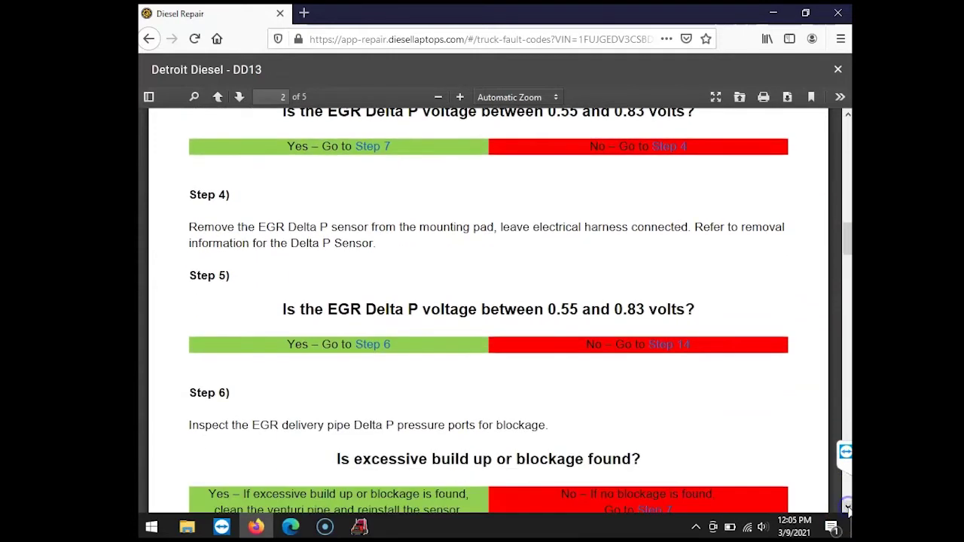
pyautogui.click(847, 508)
pyautogui.click(847, 508)
pyautogui.click(847, 508)
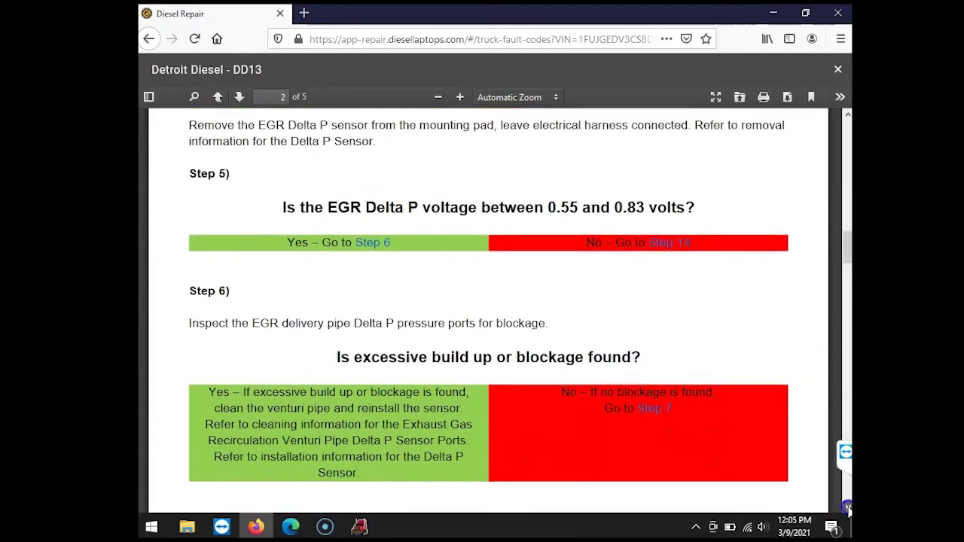
pyautogui.click(847, 508)
pyautogui.click(847, 508)
pyautogui.click(847, 508)
pyautogui.click(847, 508)
pyautogui.click(847, 508)
pyautogui.click(847, 508)
pyautogui.click(846, 509)
pyautogui.click(847, 508)
pyautogui.click(847, 508)
pyautogui.click(847, 508)
pyautogui.click(847, 508)
pyautogui.click(847, 508)
pyautogui.click(847, 508)
pyautogui.click(847, 508)
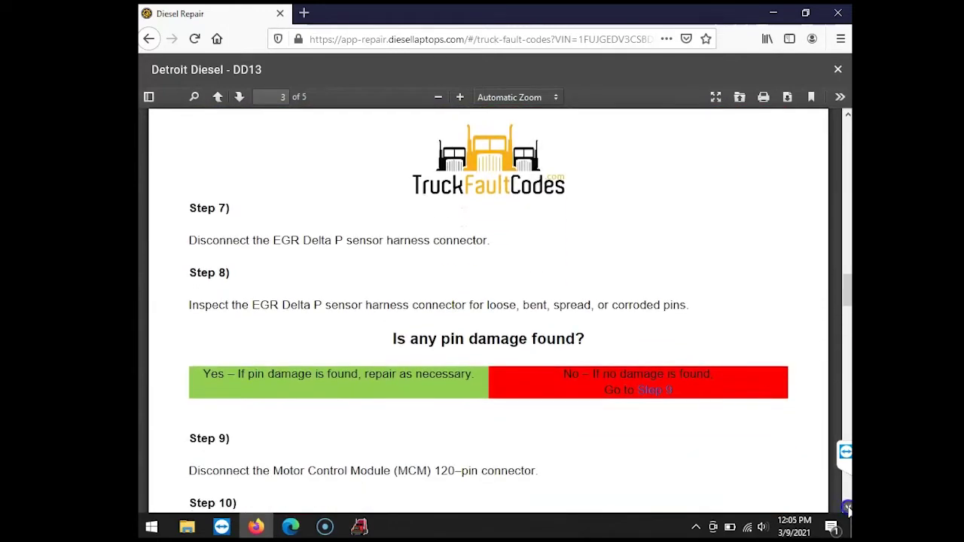
pyautogui.click(847, 508)
pyautogui.click(847, 508)
pyautogui.click(847, 508)
pyautogui.click(847, 508)
pyautogui.click(847, 508)
pyautogui.click(847, 508)
pyautogui.click(847, 508)
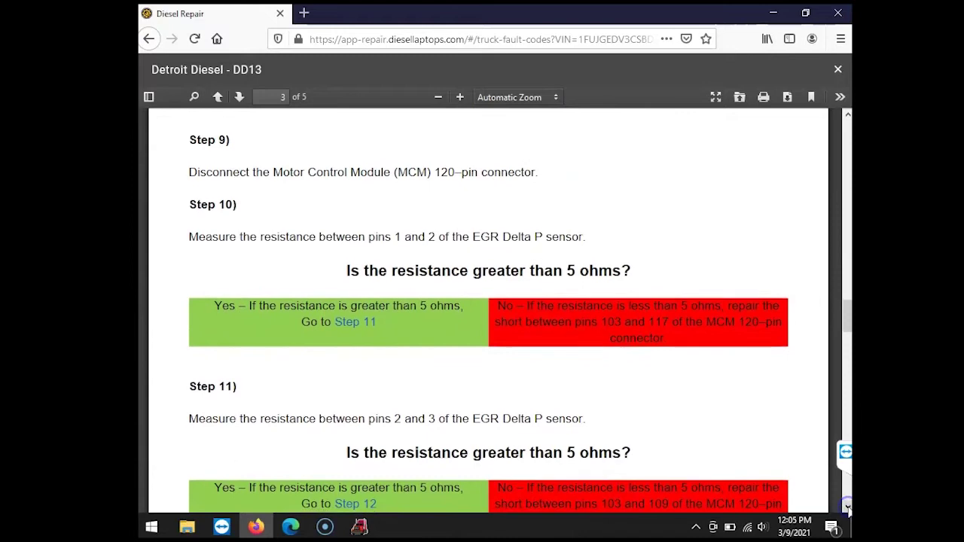
pyautogui.click(847, 508)
pyautogui.click(847, 508)
pyautogui.click(846, 508)
pyautogui.click(847, 508)
pyautogui.click(847, 508)
pyautogui.click(847, 508)
pyautogui.click(847, 508)
pyautogui.click(847, 508)
pyautogui.click(847, 508)
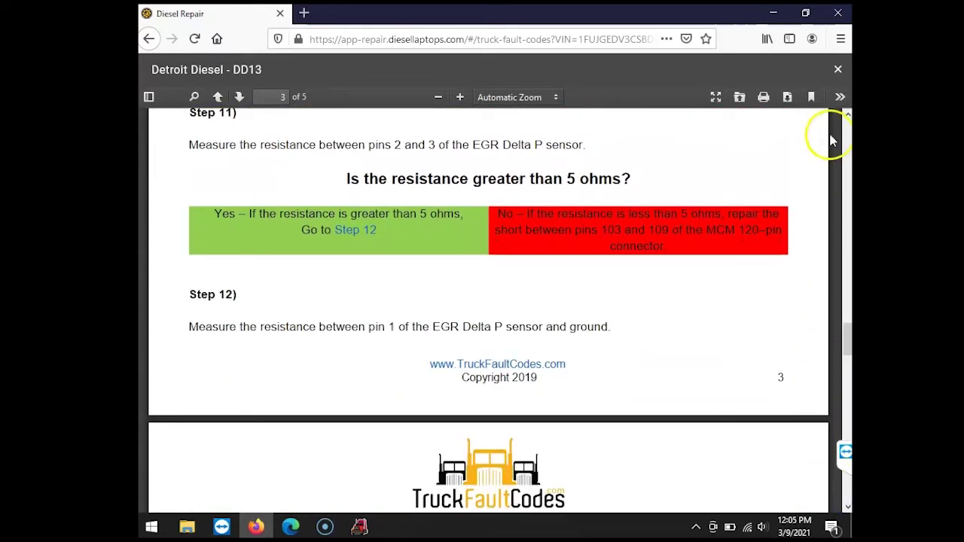
pyautogui.click(838, 70)
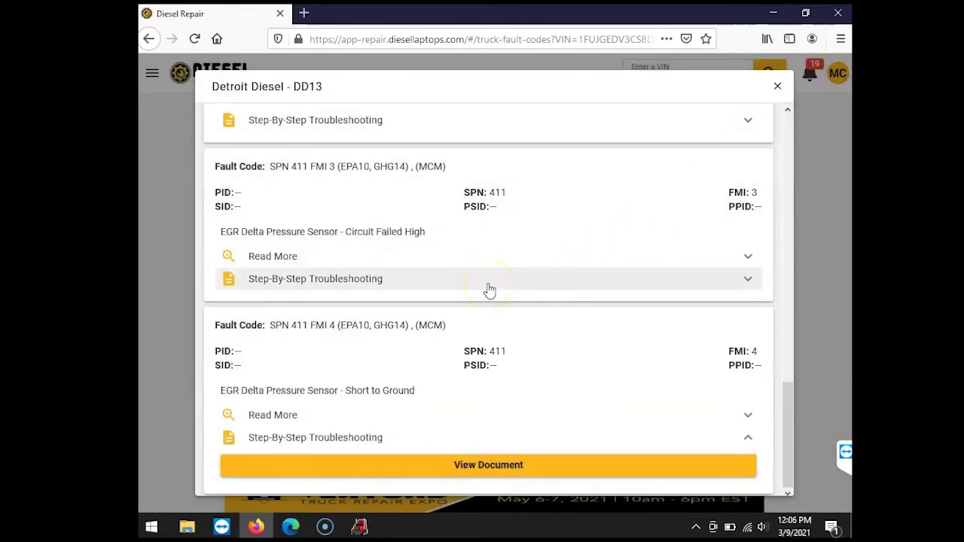
# Close the SPN 411 results, returning to the DD13 Truck Fault Codes search with no code.
pyautogui.click(778, 86)
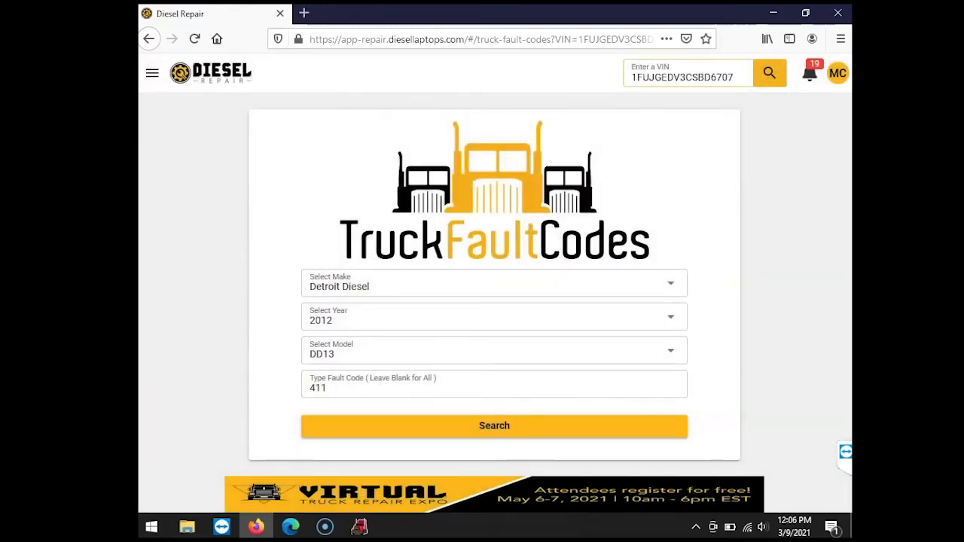
pyautogui.click(152, 75)
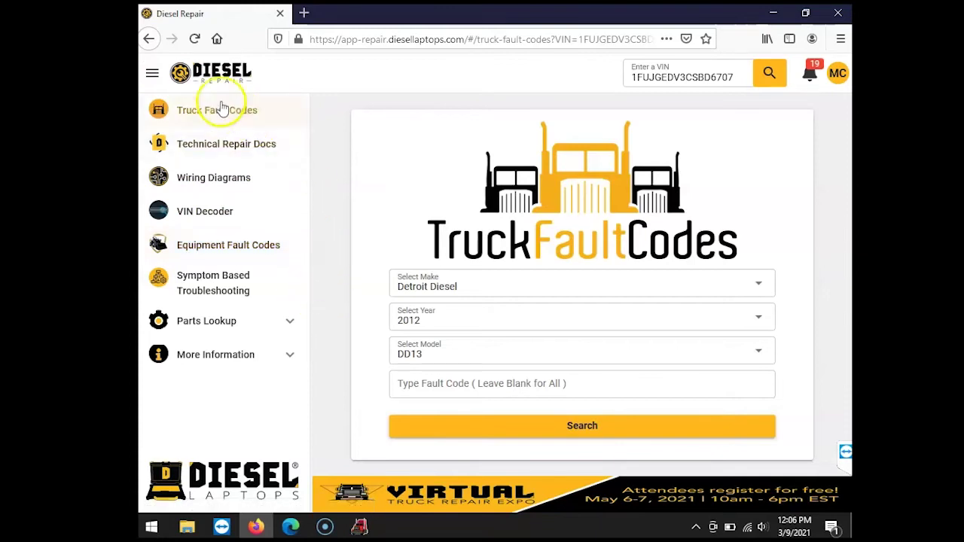
pyautogui.click(149, 74)
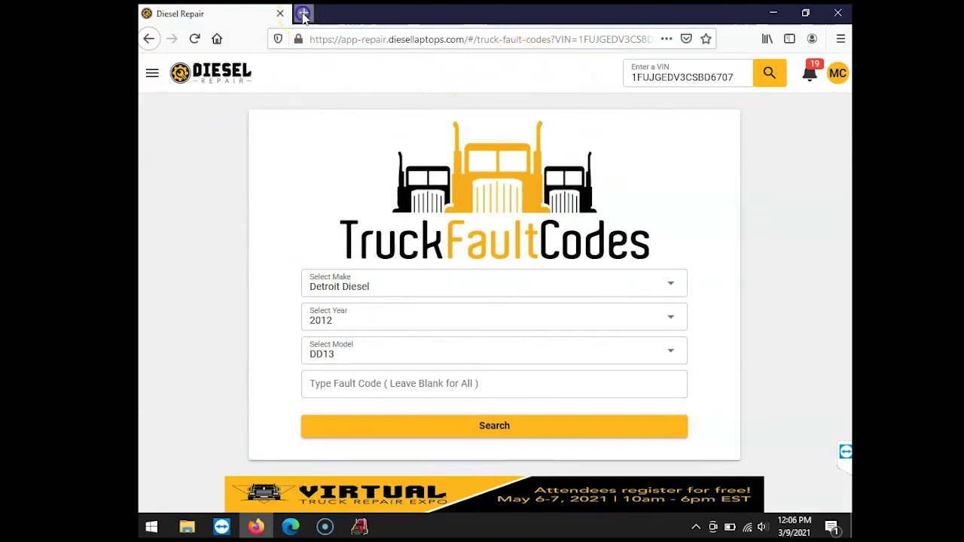
# Visit parts.diesellaptops.com, dismiss the VTRE expo pop-up, and close Firefox.
pyautogui.click(303, 14)
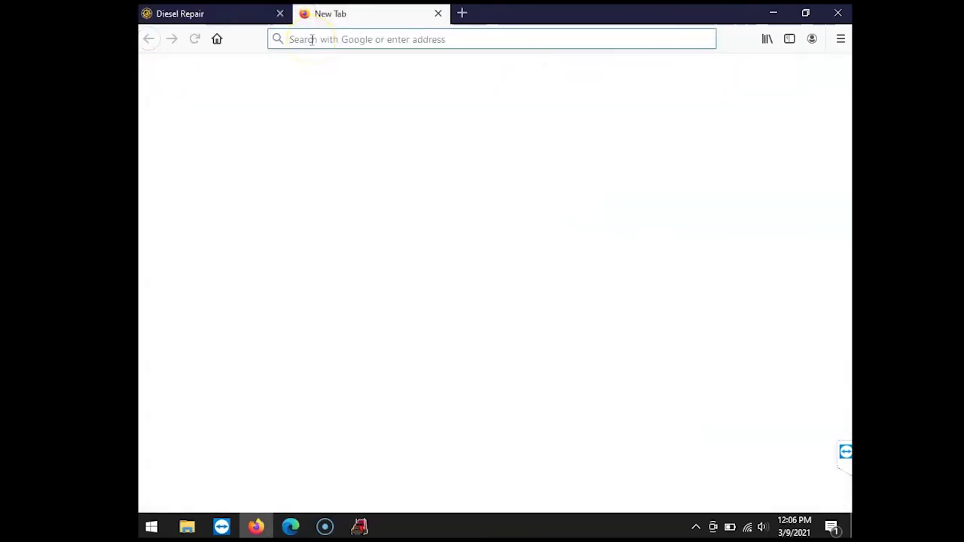
pyautogui.write('parts')
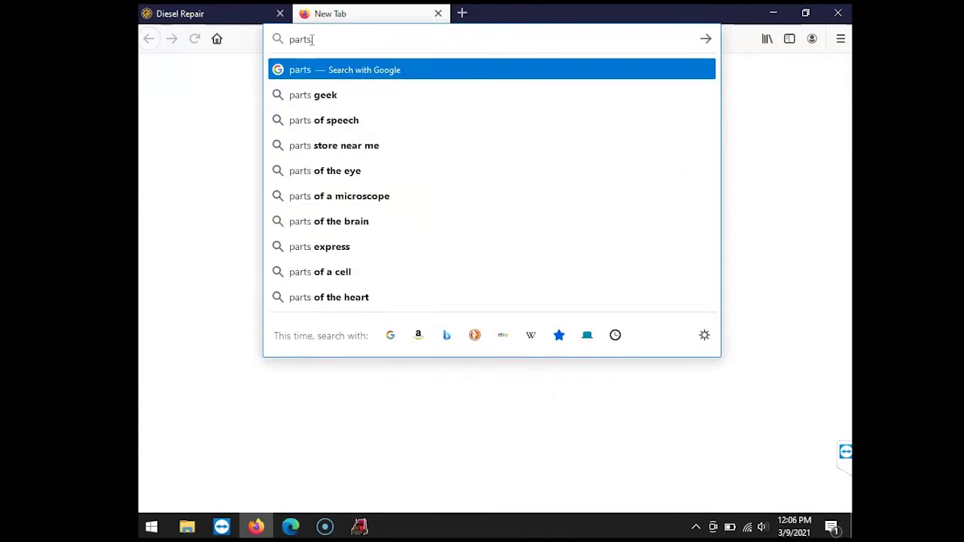
pyautogui.write('.diesellap')
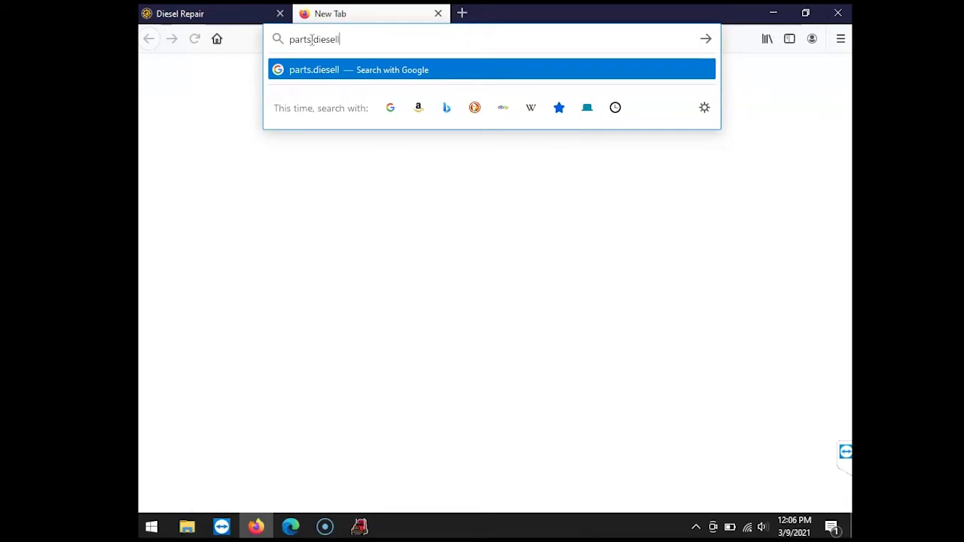
pyautogui.write('tops.com')
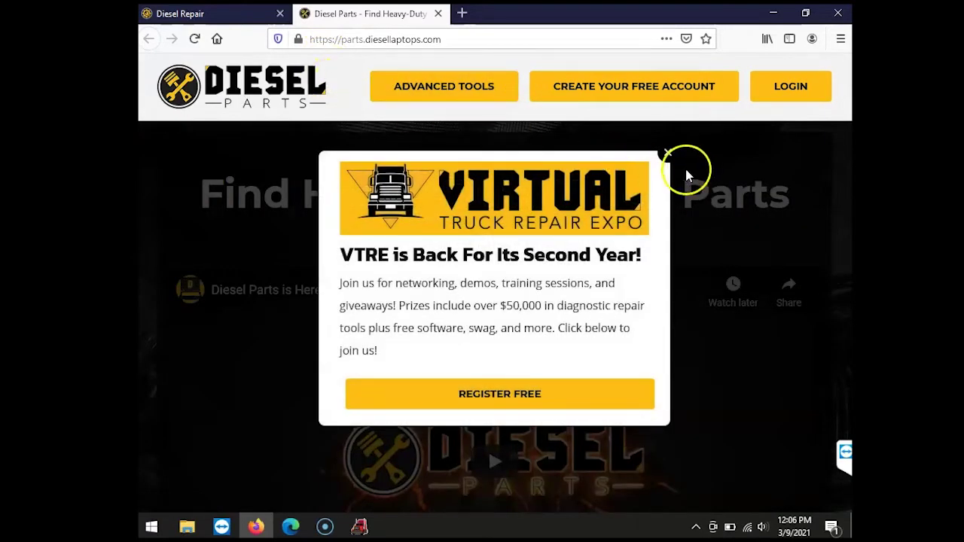
pyautogui.click(668, 153)
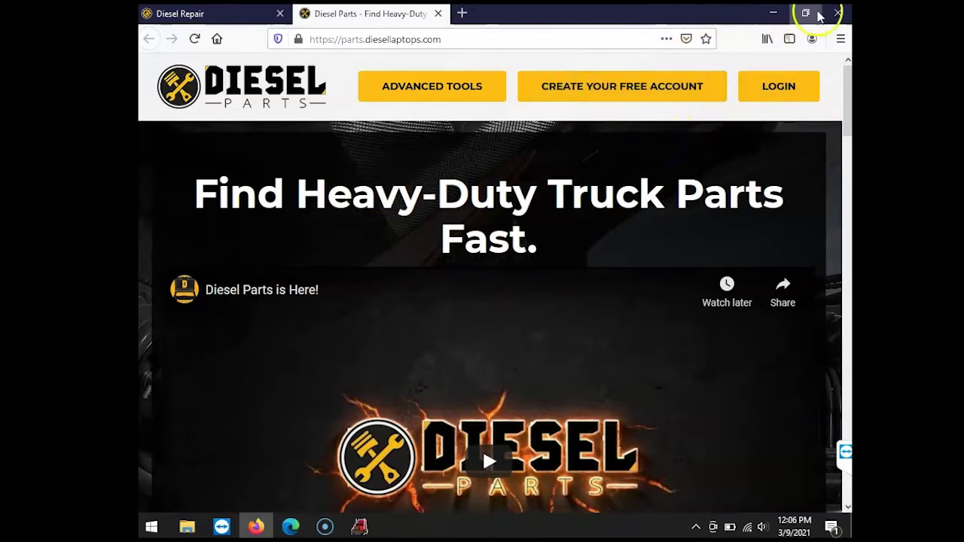
pyautogui.click(836, 14)
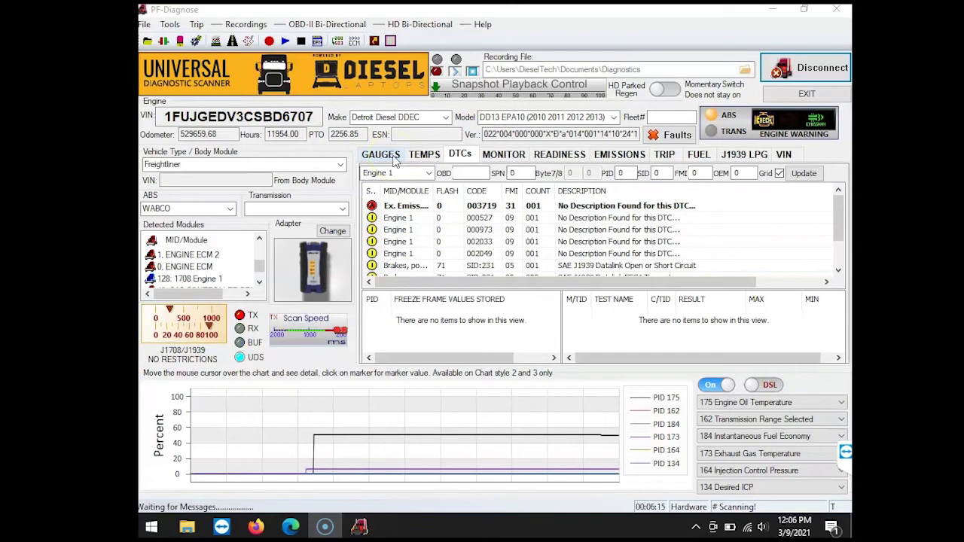
# Check the live gauges, then show temperatures: coolant 132.0 °F, engine oil 123.8 °F, intake 122.0 °F.
pyautogui.click(381, 155)
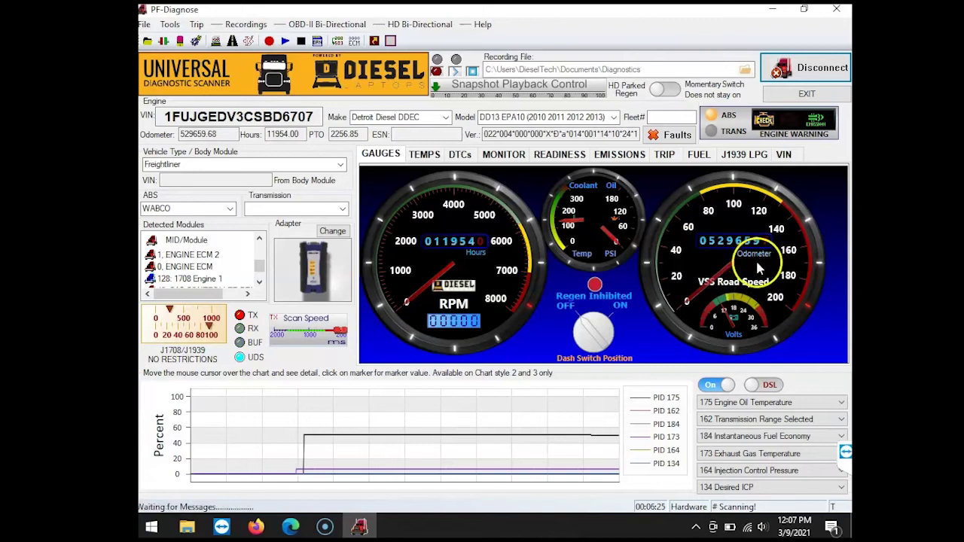
pyautogui.click(434, 158)
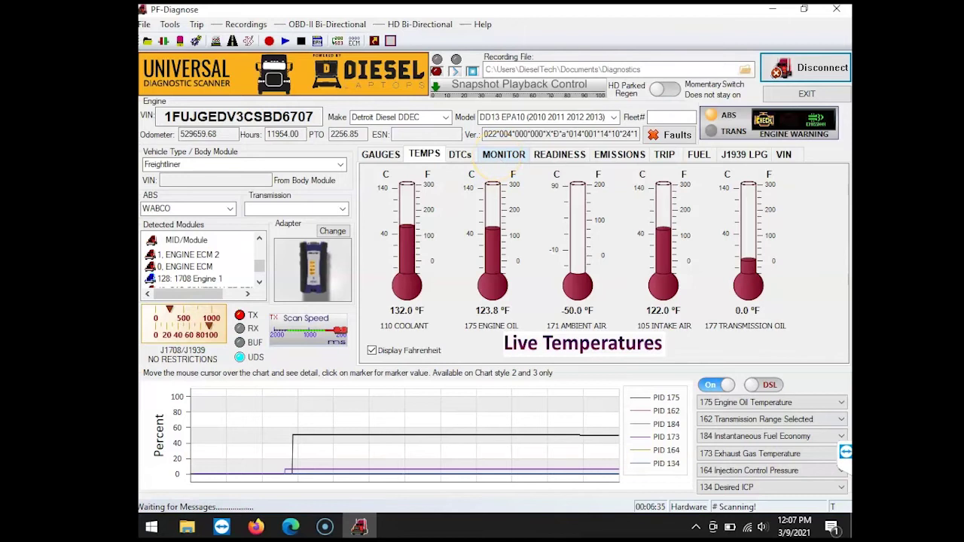
# Browse the MONITOR PID list down to Road Speed 0.00 MPH and Fuel Delivery Pressure 14.50 PSI.
pyautogui.click(497, 158)
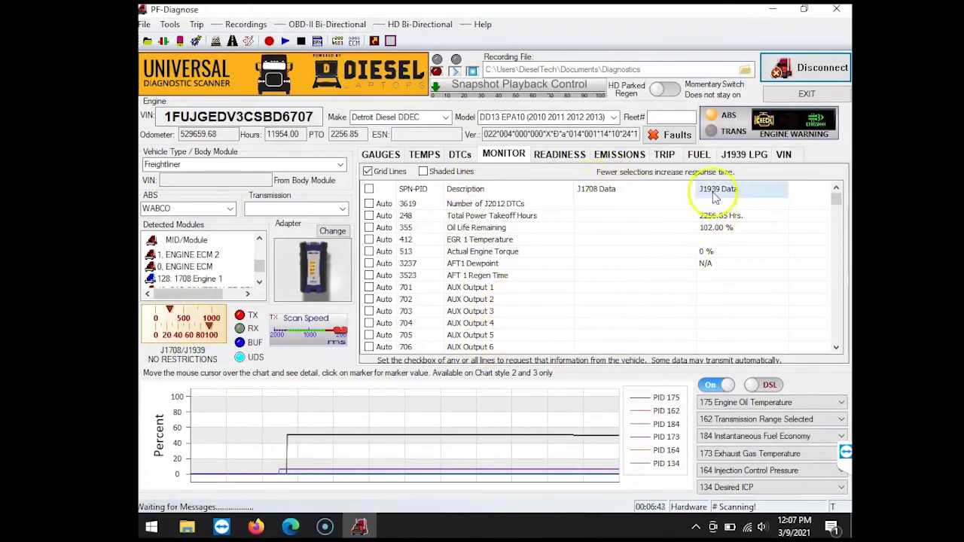
pyautogui.click(836, 348)
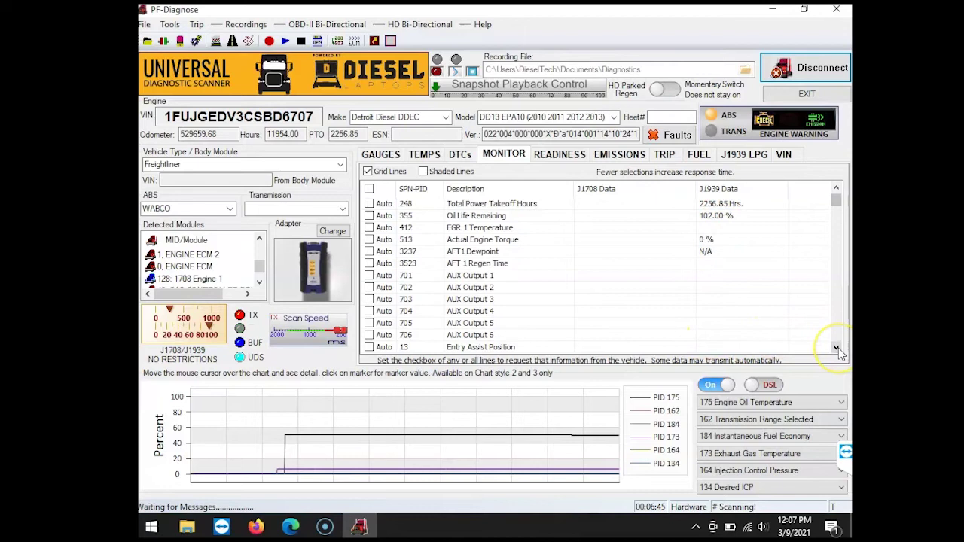
pyautogui.click(835, 348)
pyautogui.click(836, 348)
pyautogui.click(835, 348)
pyautogui.click(836, 348)
pyautogui.click(836, 348)
pyautogui.click(836, 348)
pyautogui.click(836, 348)
pyautogui.click(836, 348)
pyautogui.click(836, 348)
pyautogui.click(835, 348)
pyautogui.click(835, 348)
pyautogui.click(836, 348)
pyautogui.click(836, 347)
pyautogui.click(836, 348)
pyautogui.click(835, 348)
pyautogui.click(836, 348)
pyautogui.click(836, 348)
pyautogui.click(835, 347)
pyautogui.click(836, 347)
pyautogui.click(835, 348)
pyautogui.click(836, 348)
pyautogui.click(835, 347)
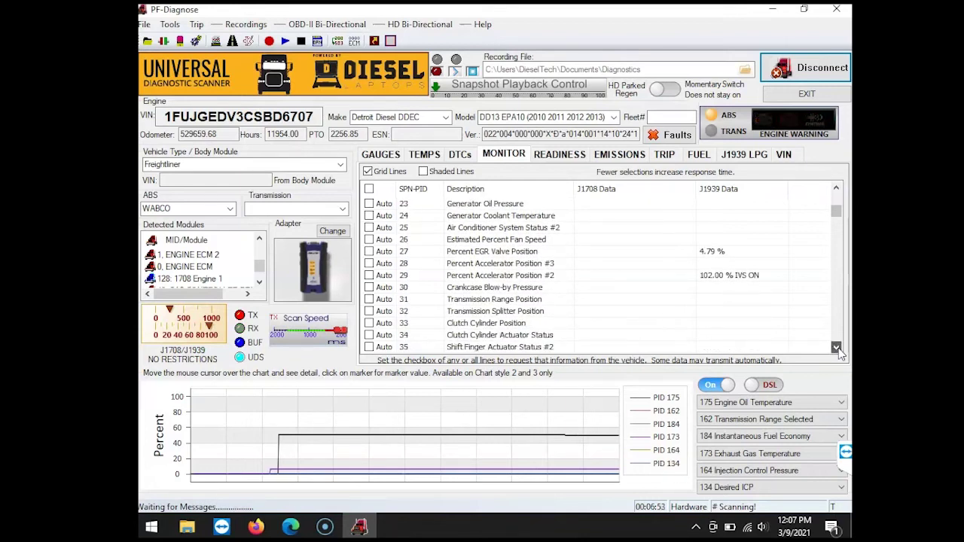
pyautogui.click(836, 348)
pyautogui.click(836, 347)
pyautogui.click(836, 348)
pyautogui.click(835, 348)
pyautogui.click(836, 348)
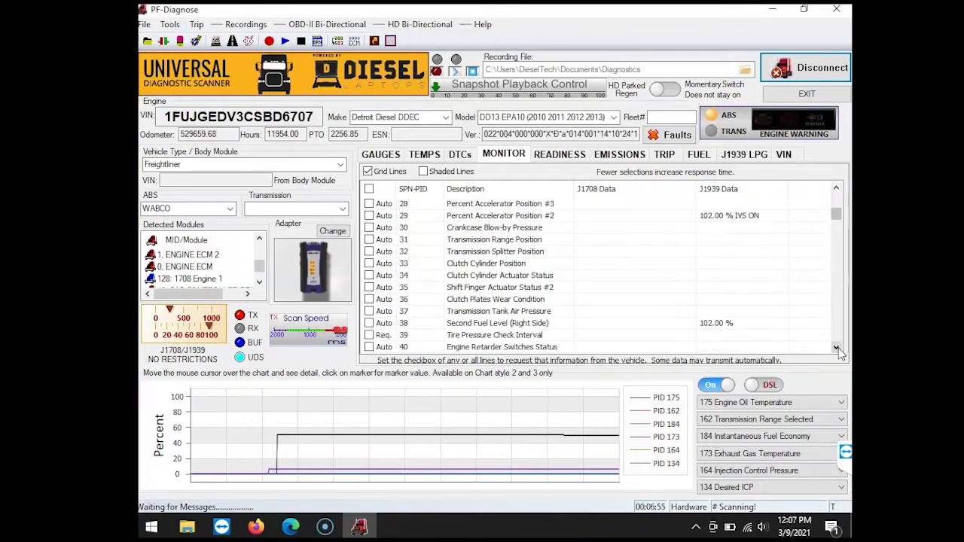
pyautogui.click(836, 348)
pyautogui.click(835, 347)
pyautogui.click(835, 347)
pyautogui.click(835, 348)
pyautogui.click(836, 348)
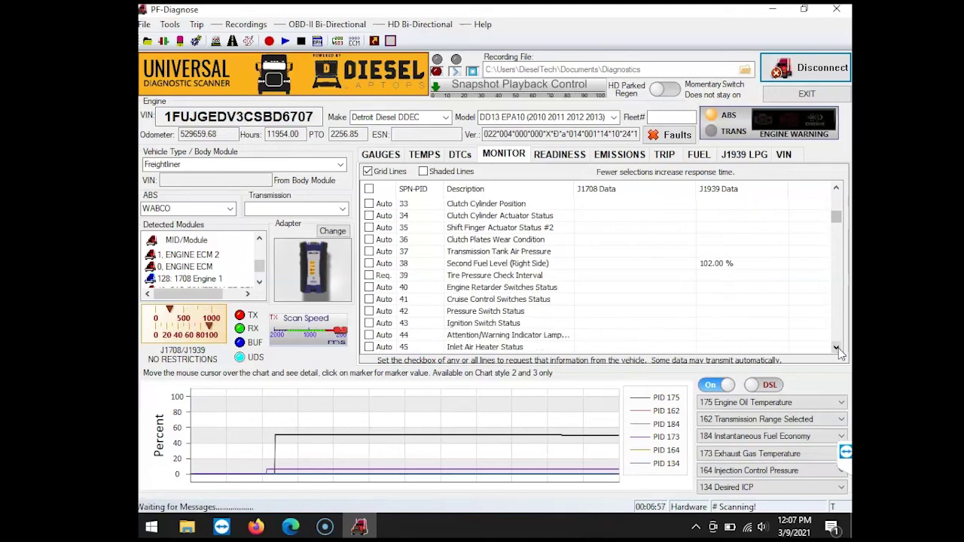
pyautogui.click(836, 348)
pyautogui.click(836, 348)
pyautogui.click(836, 348)
pyautogui.click(835, 347)
pyautogui.click(835, 348)
pyautogui.click(836, 348)
pyautogui.click(835, 348)
pyautogui.moveTo(836, 347); pyautogui.dragTo(838, 347)
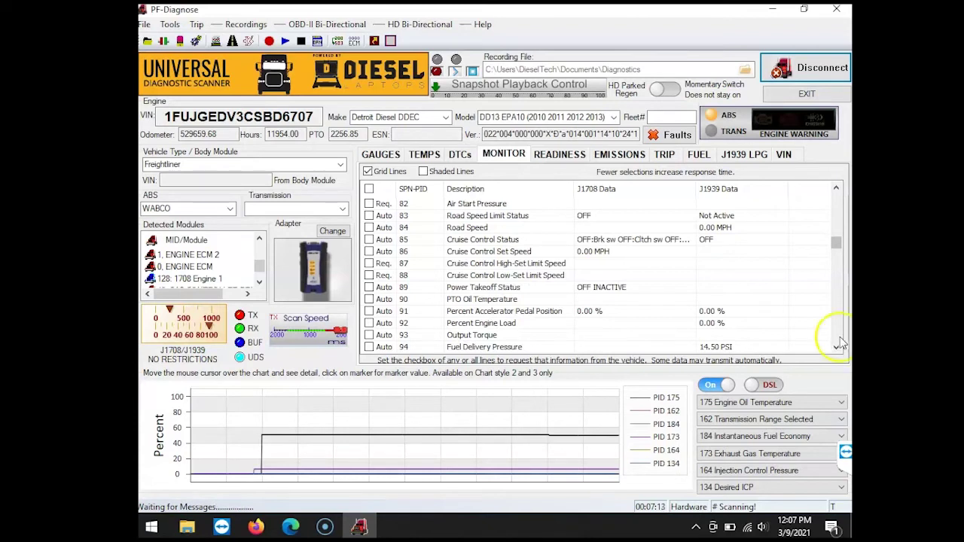
# Review the readiness summary, then browse the emissions diagram's EGR, DPF and SCR readings.
pyautogui.click(558, 154)
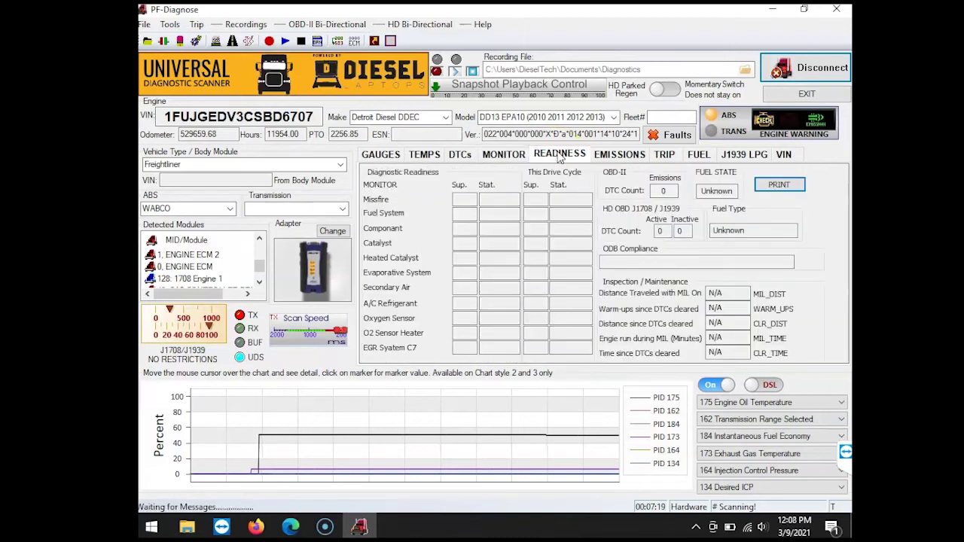
pyautogui.click(578, 158)
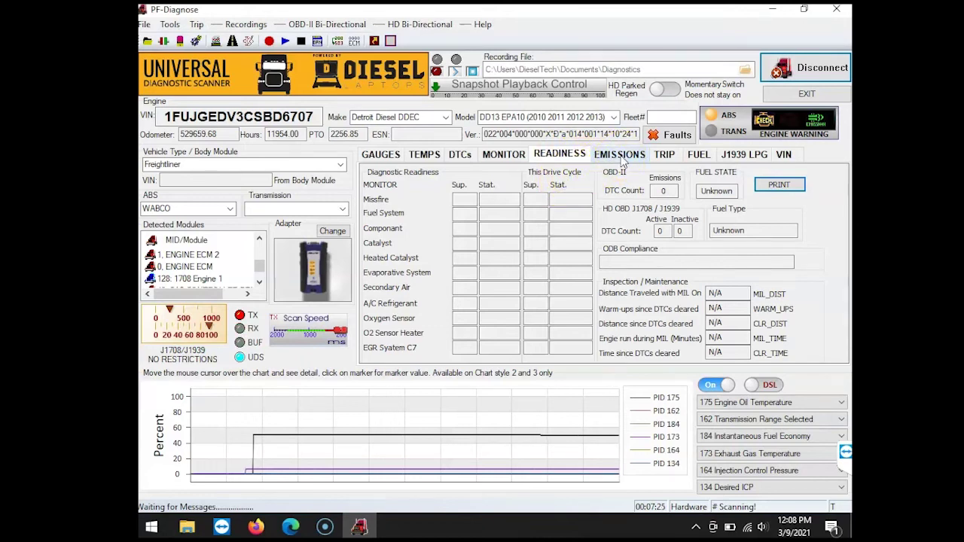
pyautogui.click(619, 157)
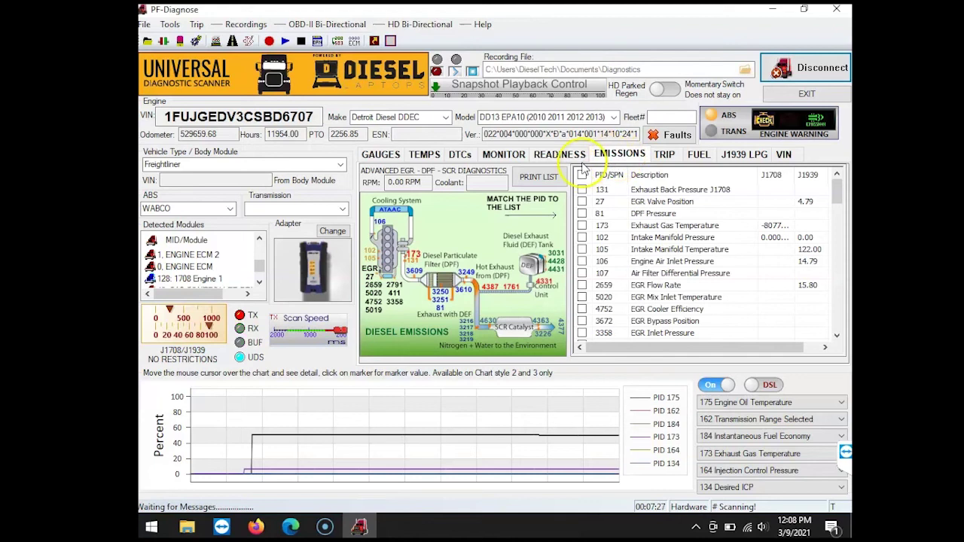
pyautogui.moveTo(685, 347); pyautogui.dragTo(708, 351)
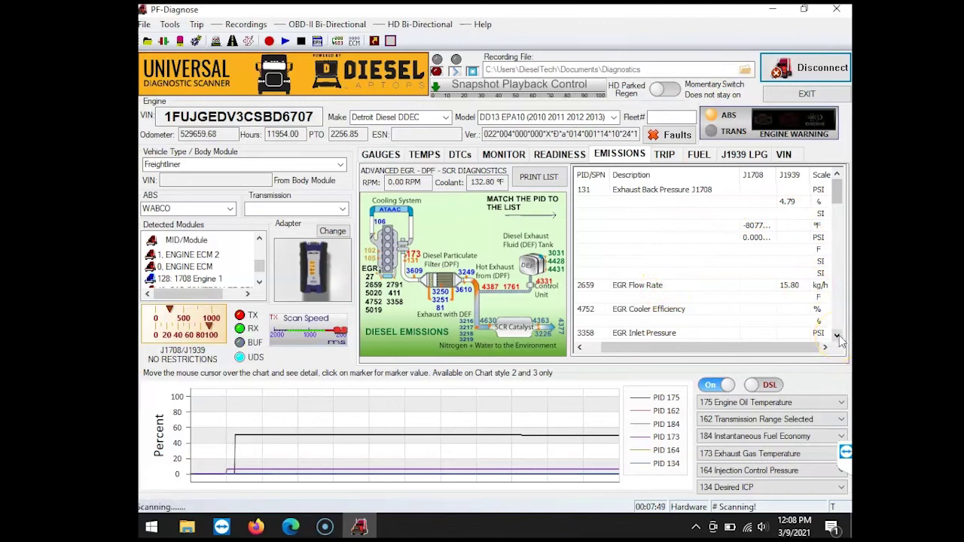
pyautogui.click(837, 334)
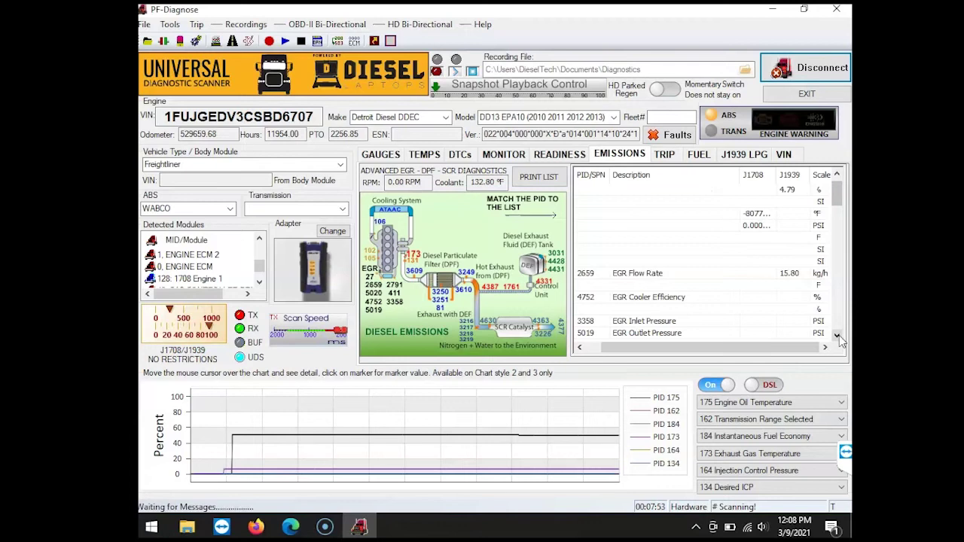
pyautogui.click(836, 334)
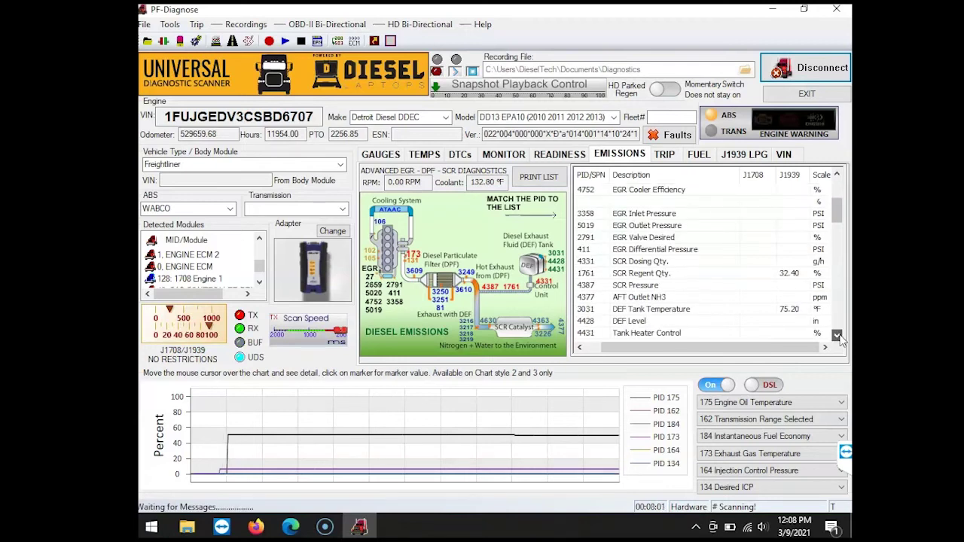
pyautogui.click(836, 334)
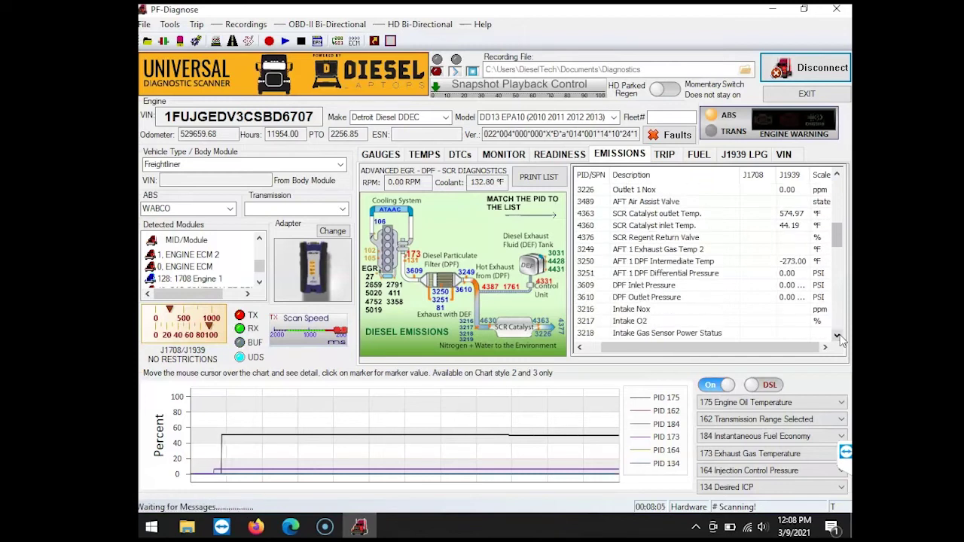
pyautogui.click(665, 159)
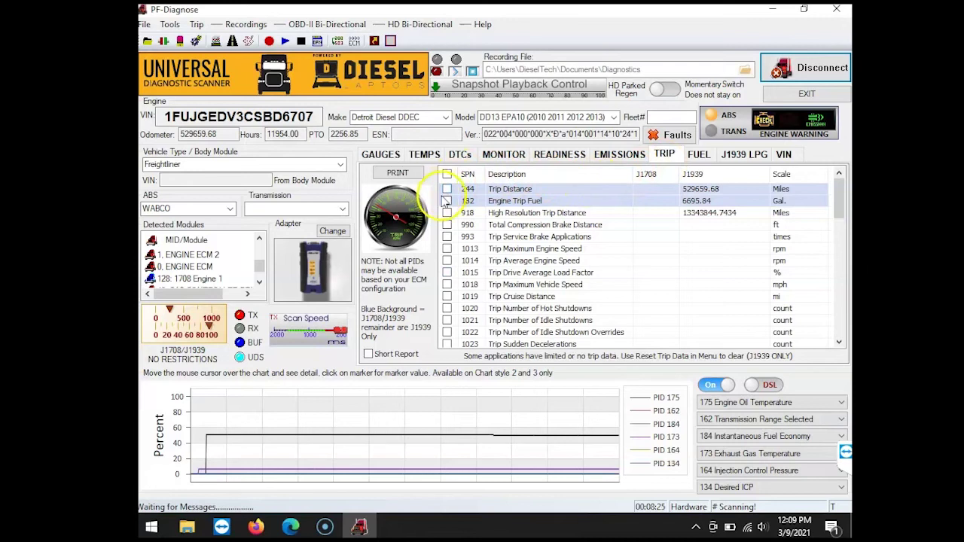
# Scroll through the trip readings (Trip Distance 529659.68 miles, Engine Trip Fuel 6695.84 gal) and back to the top.
pyautogui.scroll(-2, 449, 259)
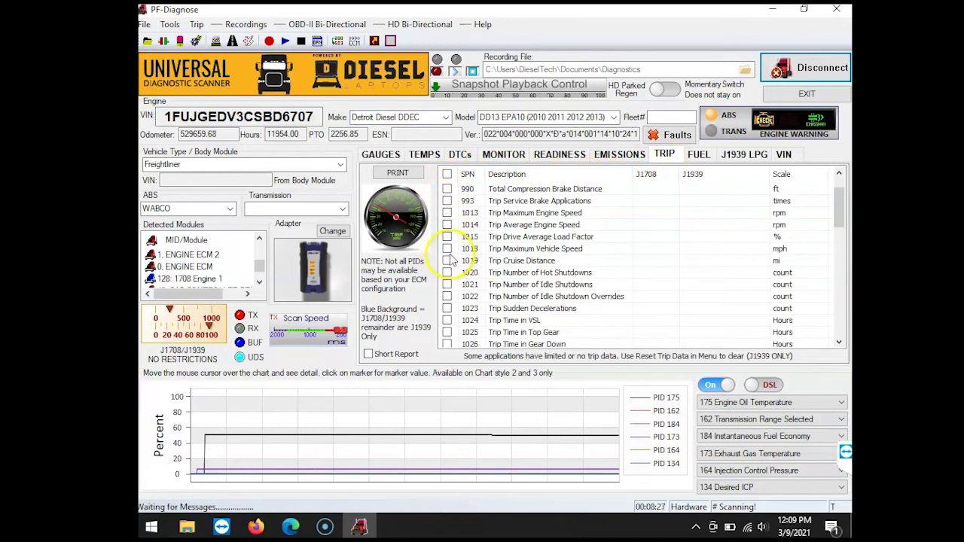
pyautogui.scroll(-1, 449, 259)
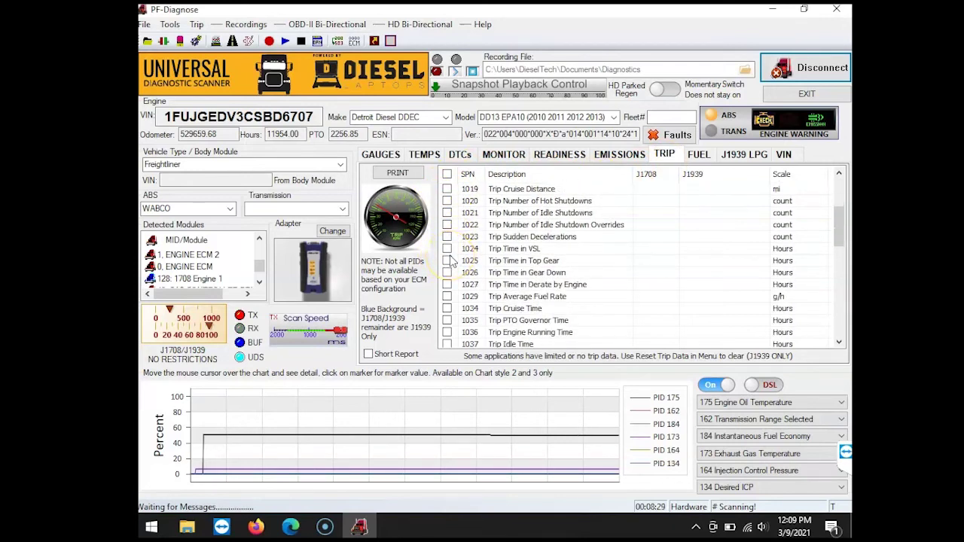
pyautogui.scroll(3, 452, 260)
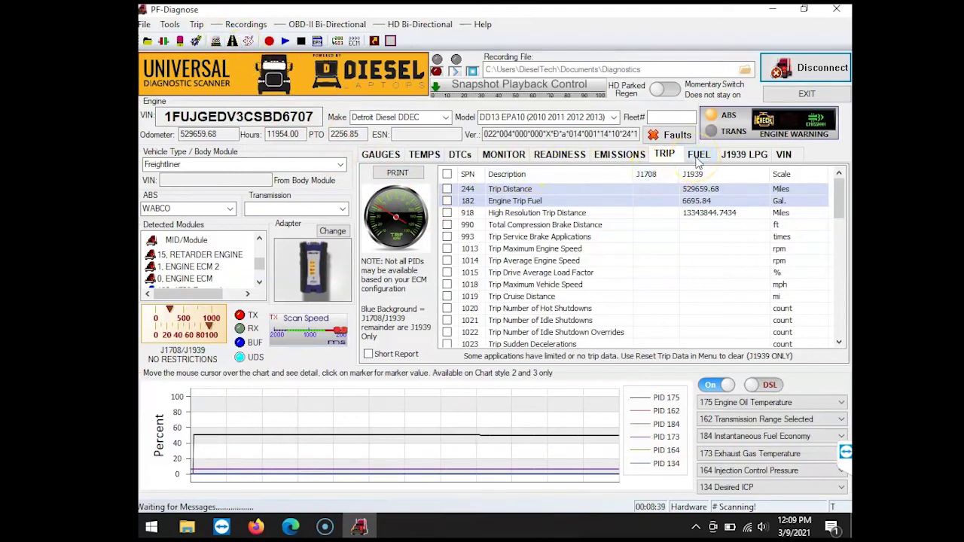
# Show fuel data: Total Fuel Used 91105.80 gal and Instantaneous Fuel Economy 0.00 MPG.
pyautogui.click(698, 155)
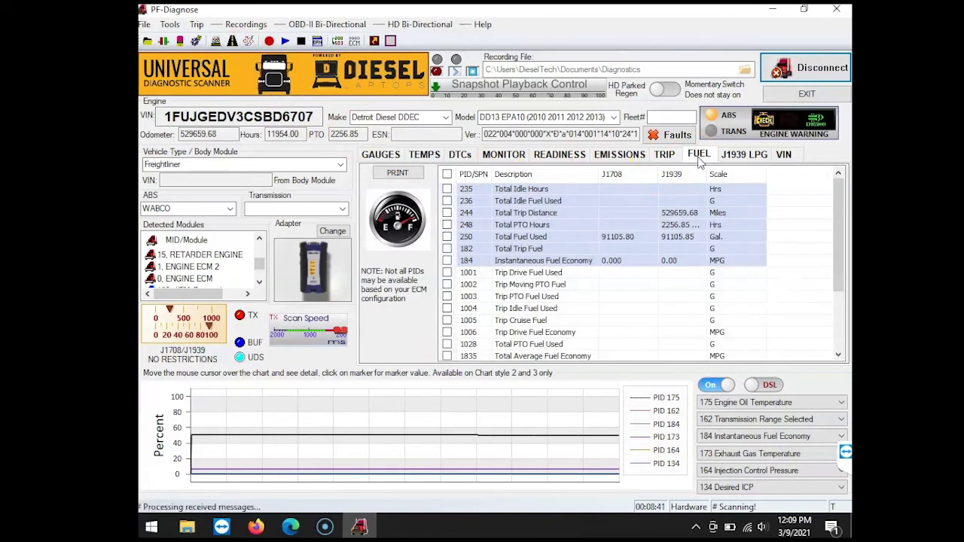
pyautogui.click(838, 253)
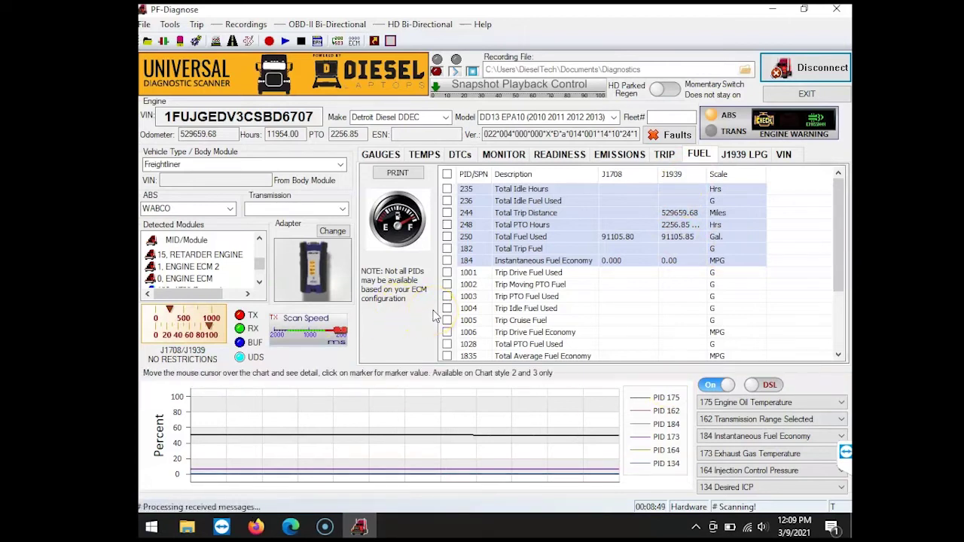
# Browse J1939 LPG live readings down to Average Fuel Economy 2.51 MPG and Command Idle Speed 608.00 RPM.
pyautogui.click(745, 156)
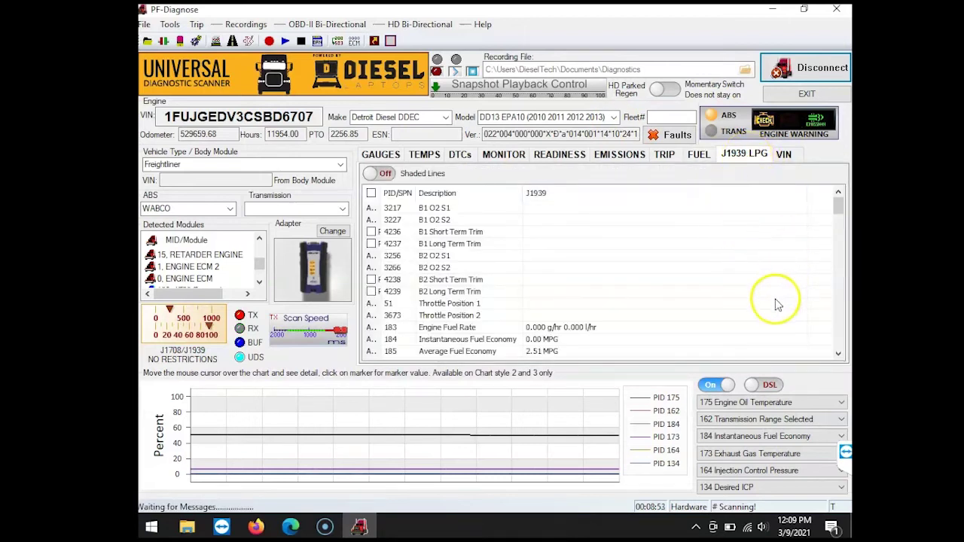
pyautogui.scroll(-1, 778, 311)
pyautogui.scroll(-1, 778, 320)
pyautogui.scroll(-1, 778, 329)
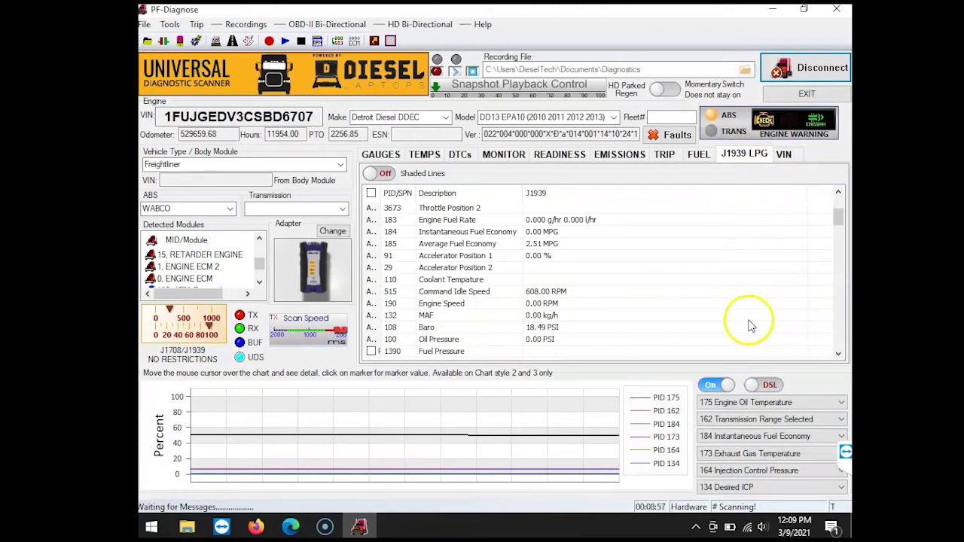
pyautogui.scroll(-1, 752, 324)
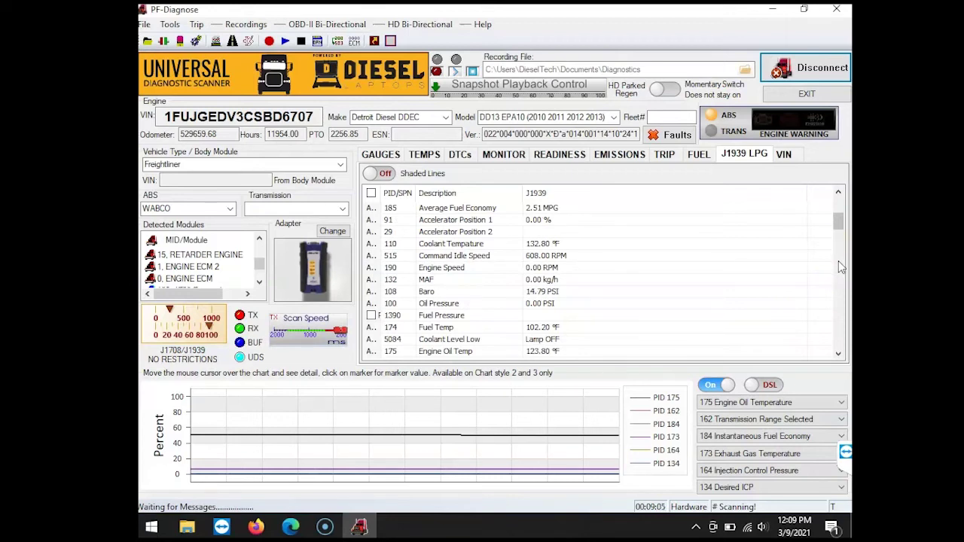
# Show the decoded VIN: 2012 Freightliner Cascadia, DD13 12.8L inline six, Class 8 GVWR.
pyautogui.click(786, 155)
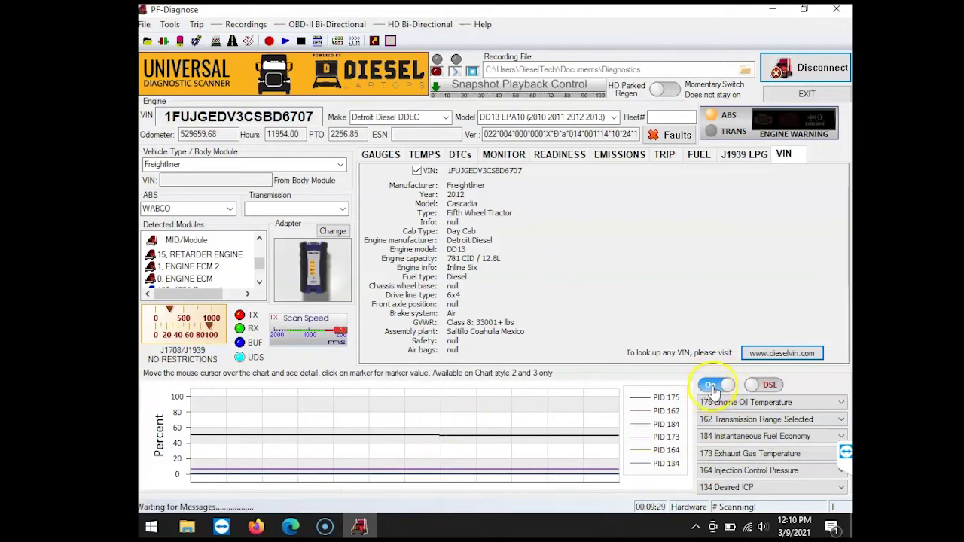
# Replace chart PIDs 162 and 184 with 190 Engine Speed and 171 Ambient Air Temperature.
pyautogui.click(841, 403)
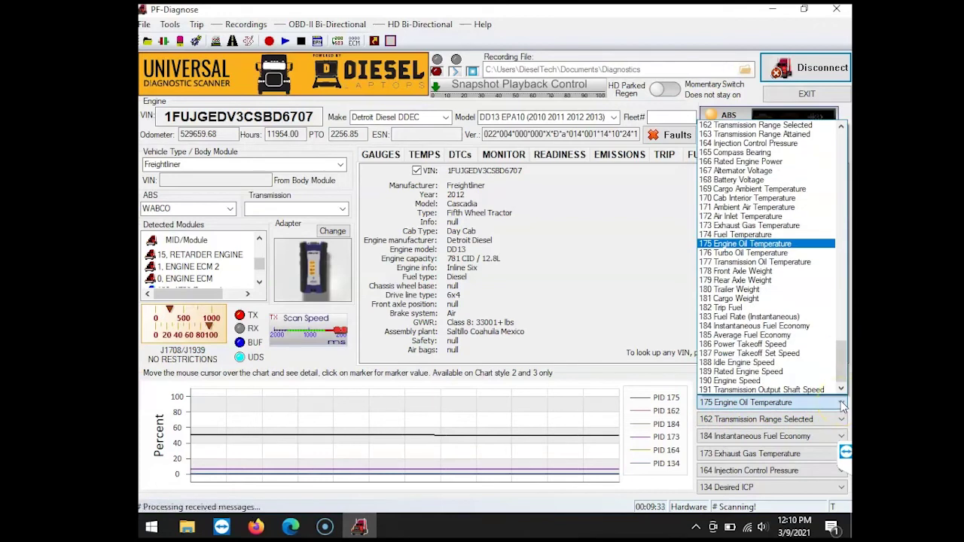
pyautogui.moveTo(843, 377); pyautogui.dragTo(847, 289)
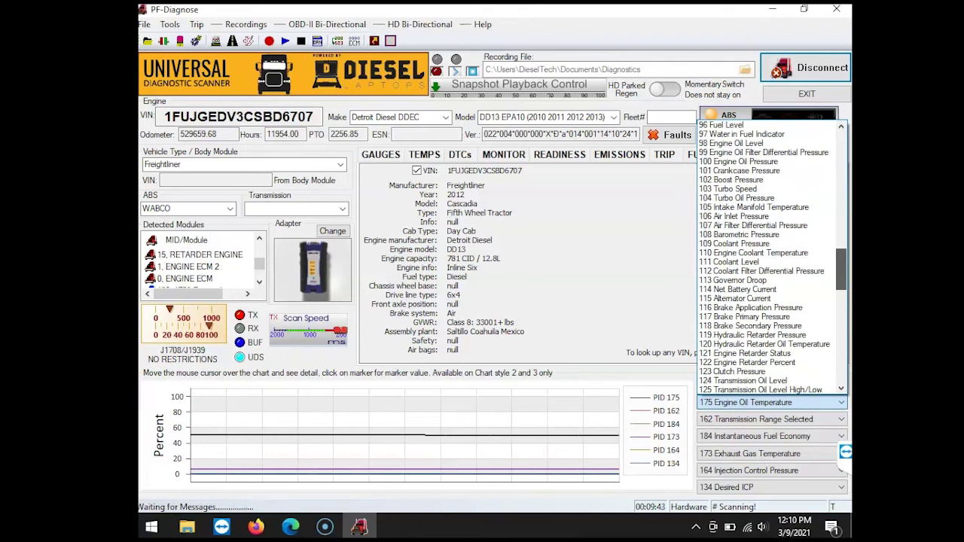
pyautogui.moveTo(847, 290); pyautogui.dragTo(845, 167)
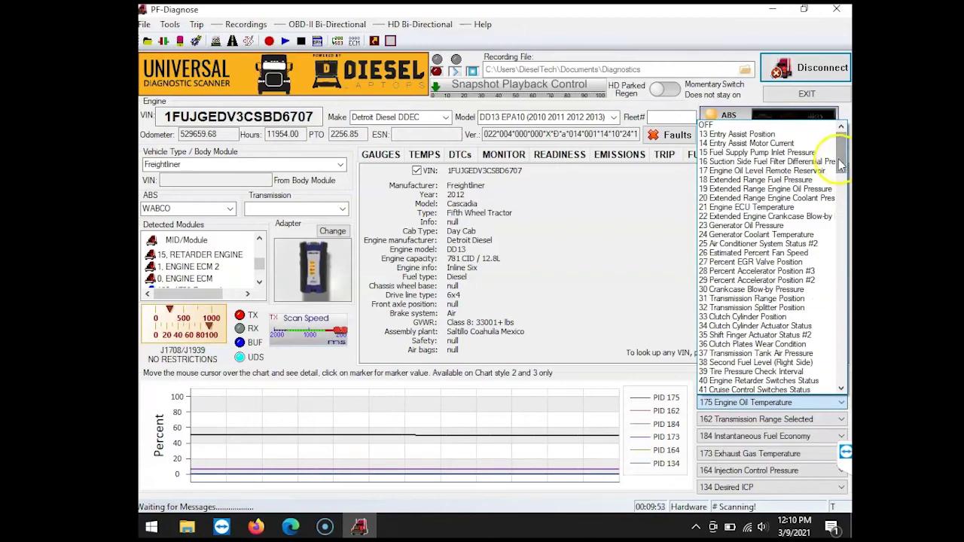
pyautogui.click(762, 457)
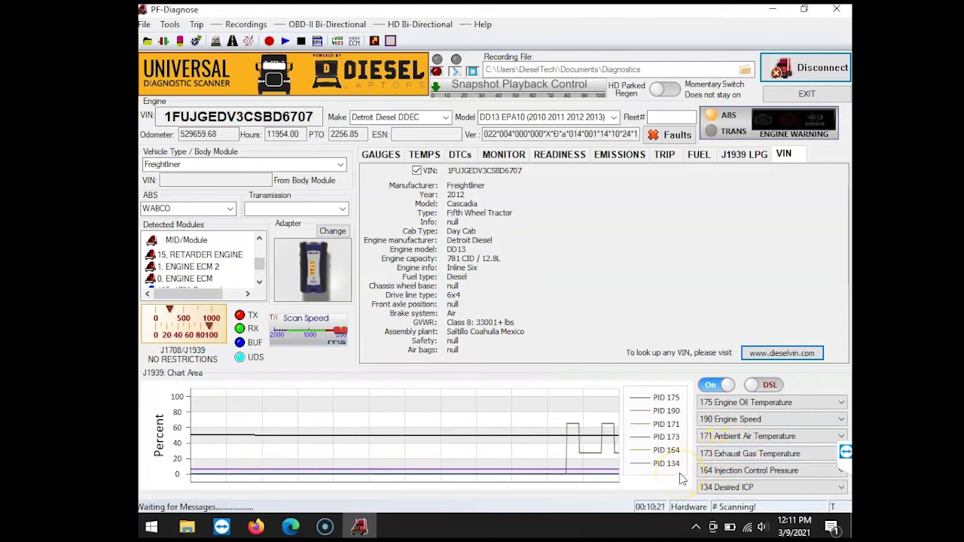
# Toggle the chart On and flip DSL/GAS, ending in diesel mode with PIDs 175, 171, 184, 173, 164, 134 plotted.
pyautogui.click(721, 388)
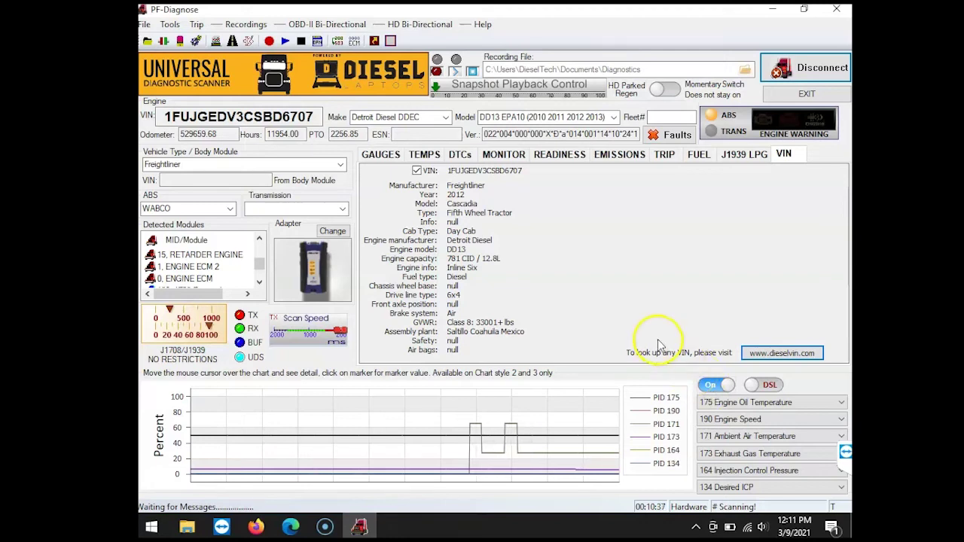
pyautogui.click(774, 387)
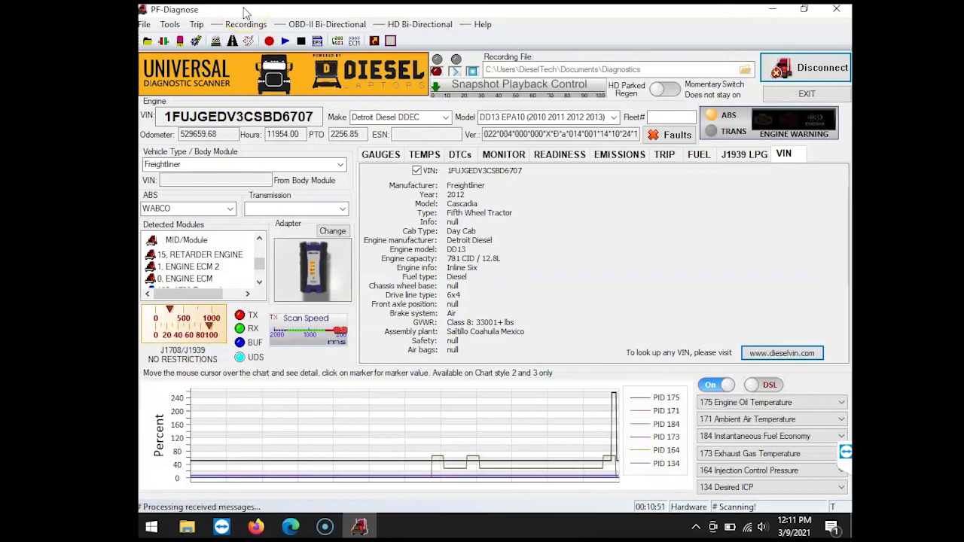
# Glance at the OBD-II bi-directional tests, then bring up the heavy-duty tests' Cummins submenu.
pyautogui.click(310, 25)
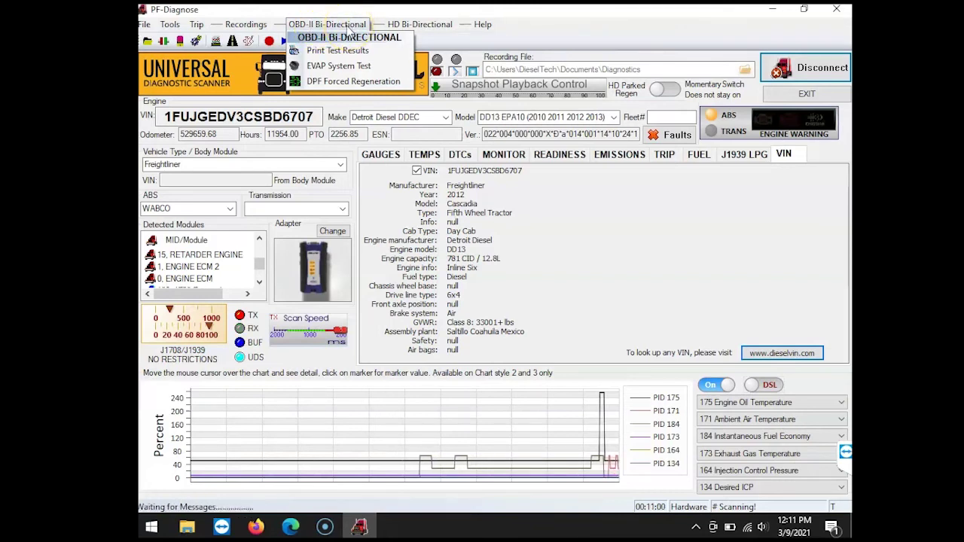
pyautogui.click(349, 28)
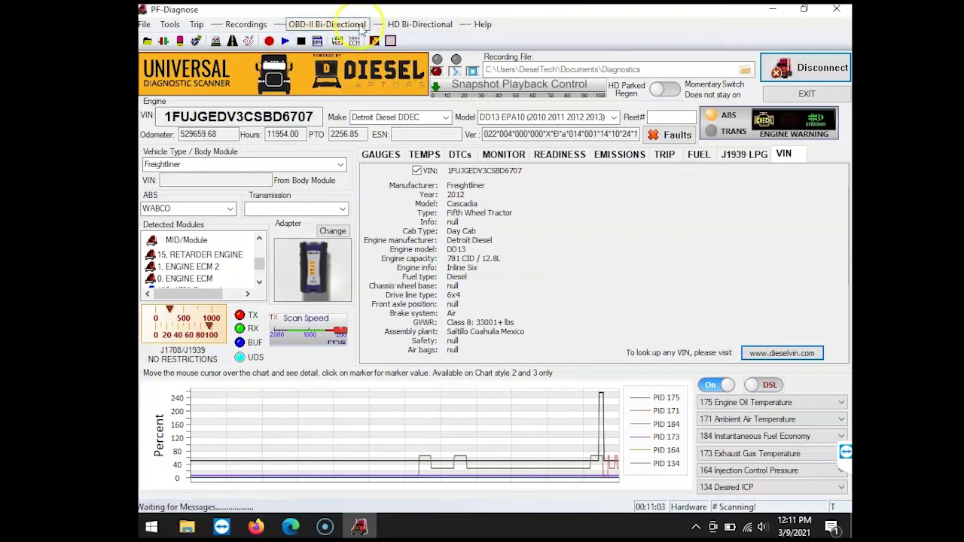
pyautogui.click(411, 28)
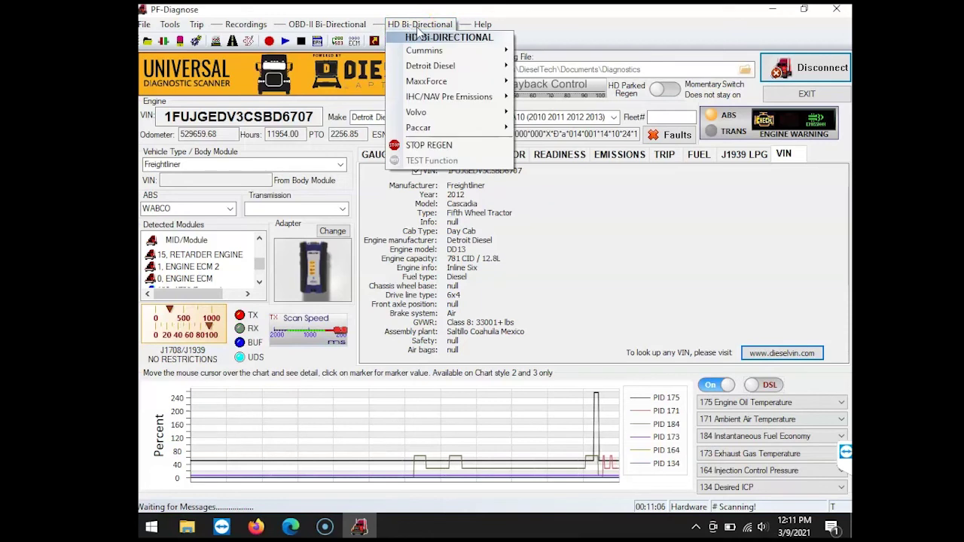
pyautogui.click(421, 51)
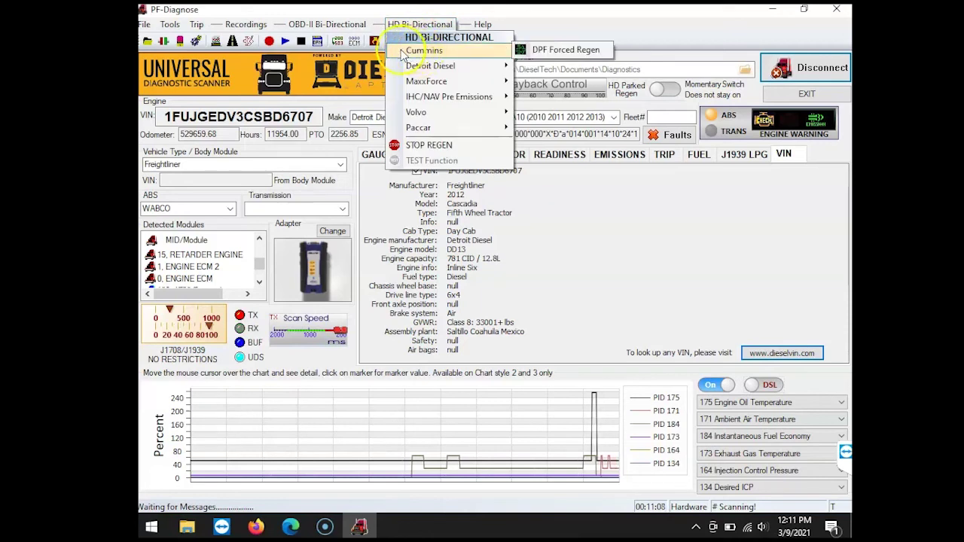
# Browse the IHC/NAV Pre Emissions and other make submenus, then reopen the heavy-duty test list.
pyautogui.moveTo(401, 71)
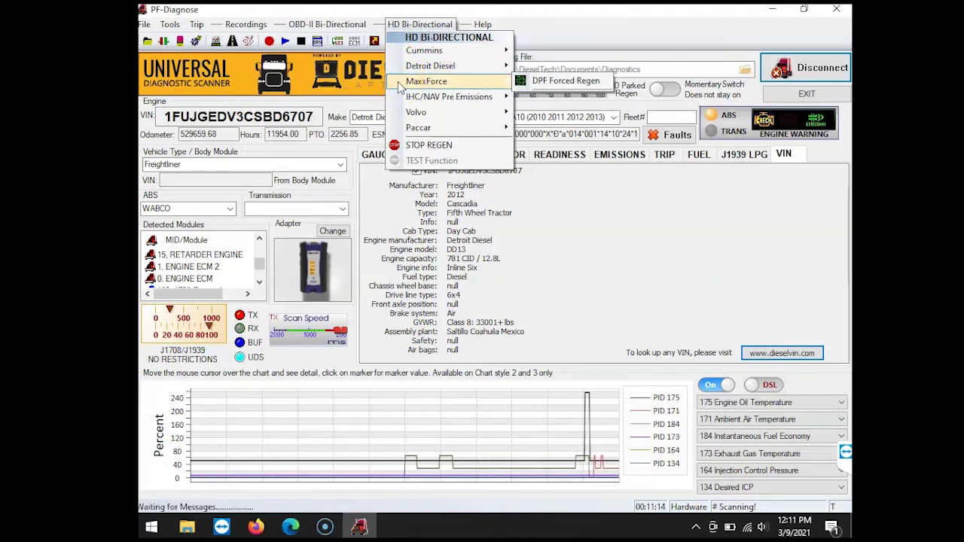
pyautogui.click(400, 98)
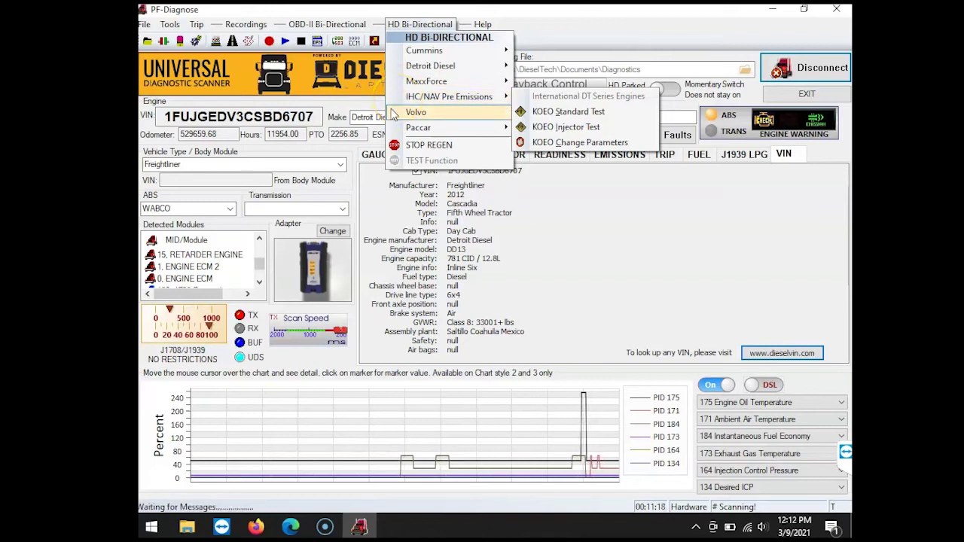
pyautogui.moveTo(393, 113)
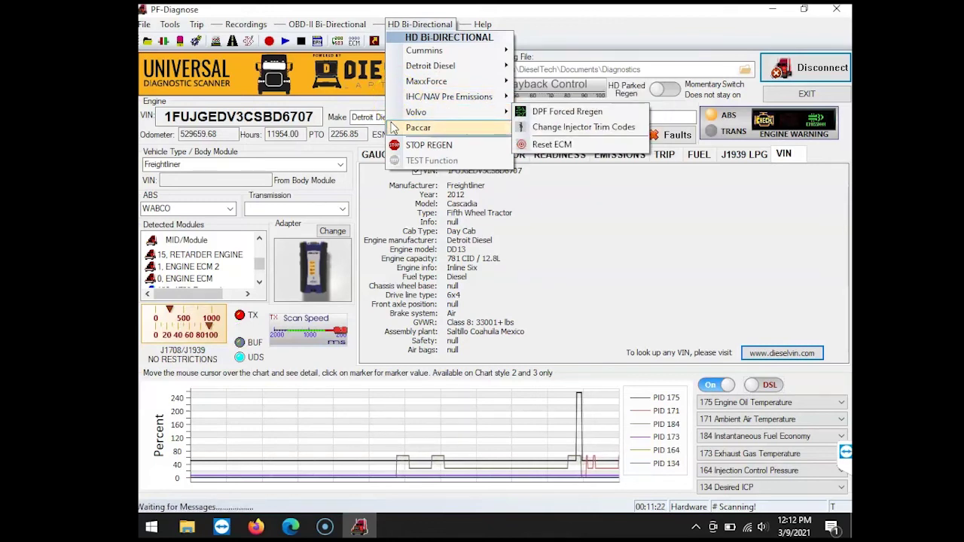
pyautogui.moveTo(391, 132)
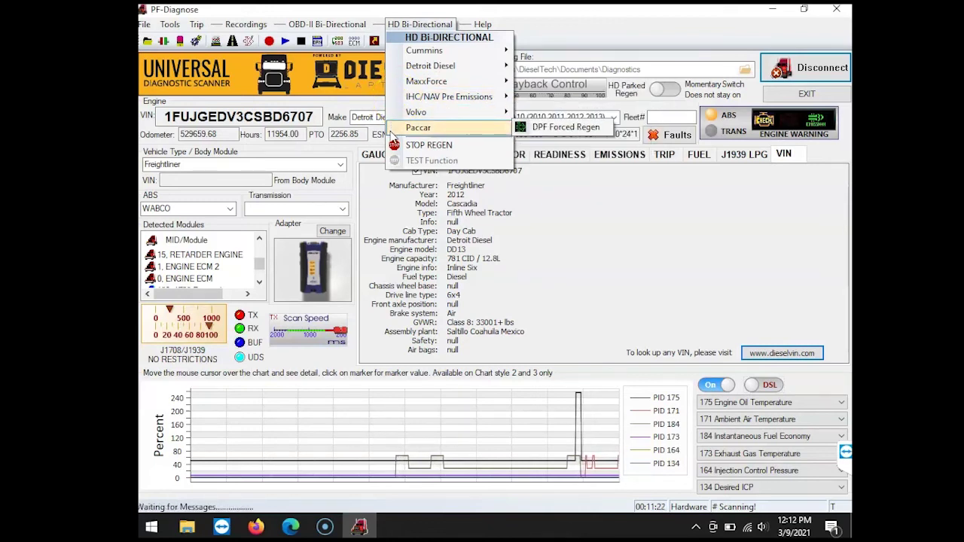
pyautogui.click(398, 27)
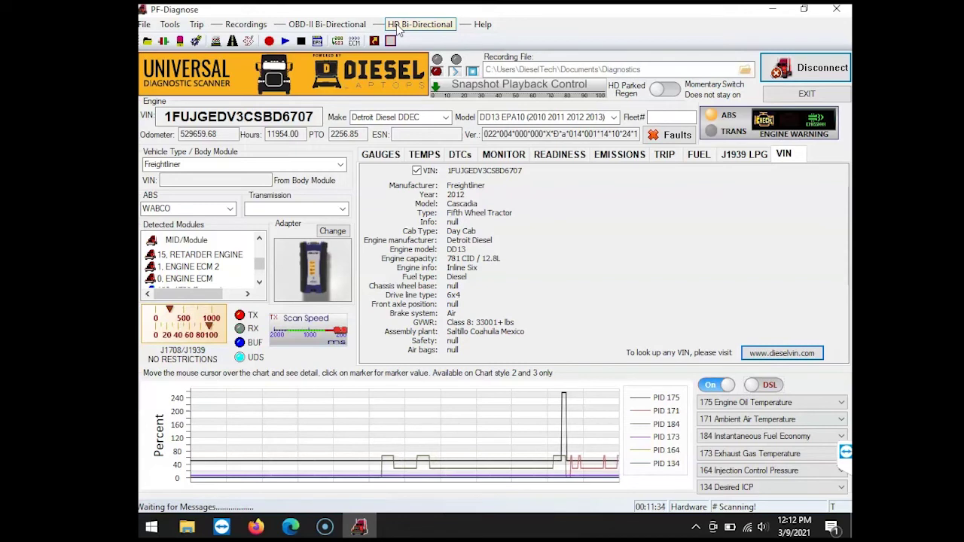
pyautogui.click(399, 25)
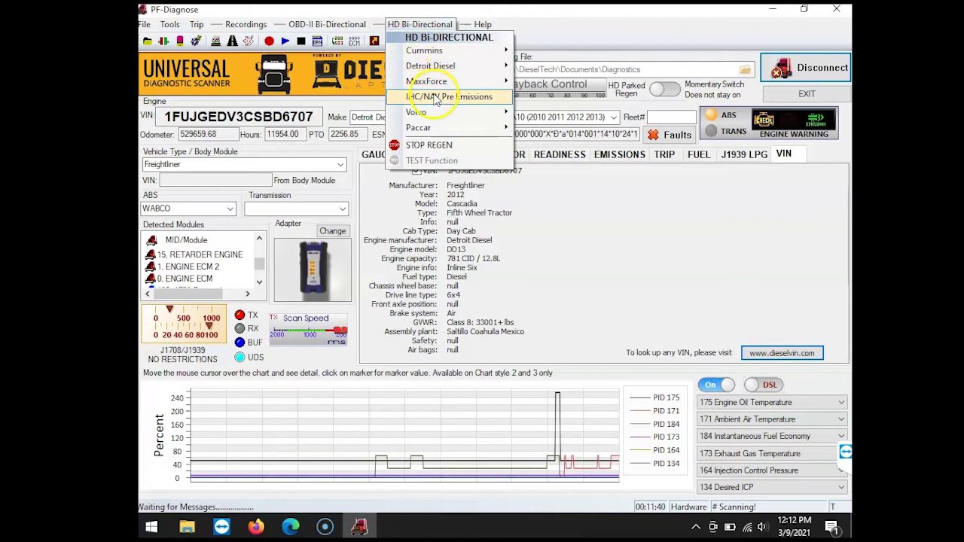
# View the Detroit Diesel DPF Forced Regen readout and exit without starting a regeneration.
pyautogui.moveTo(450, 67)
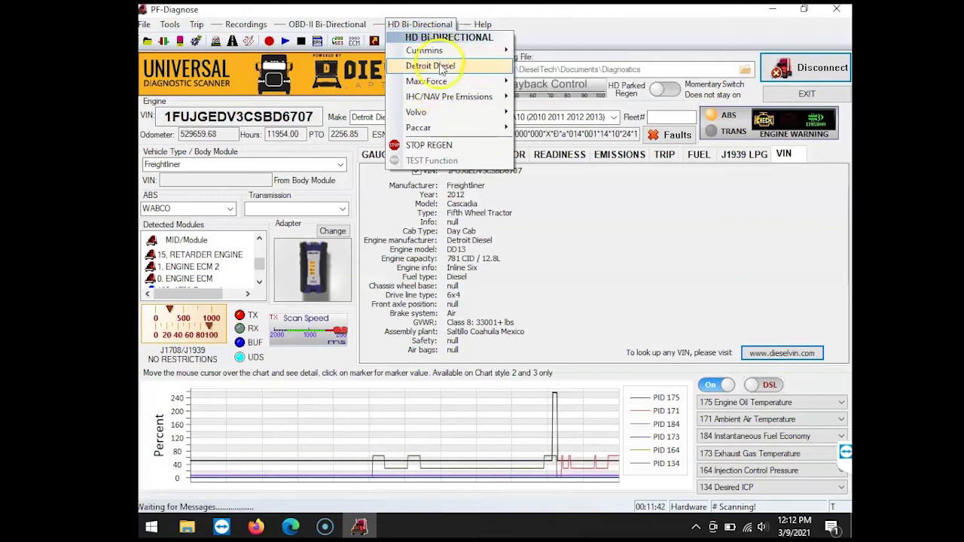
pyautogui.click(545, 66)
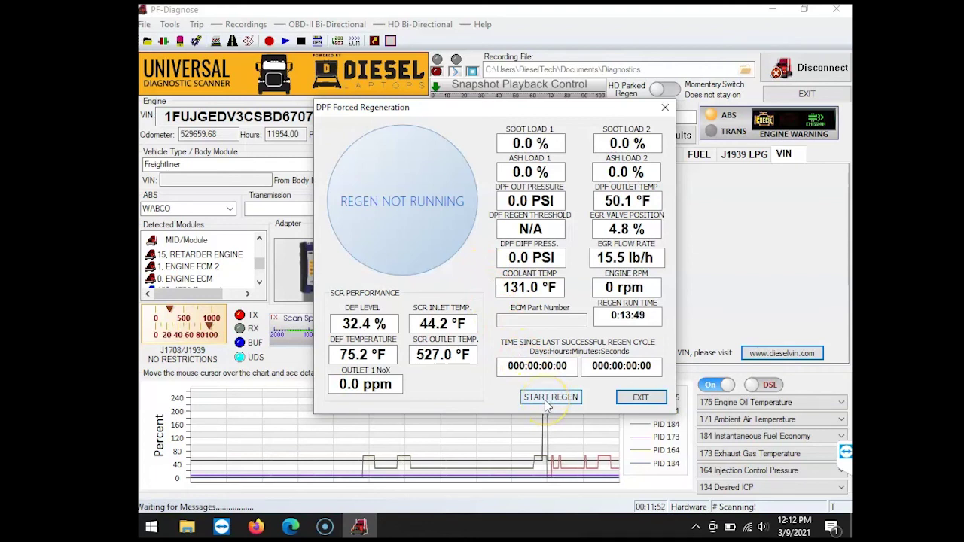
pyautogui.click(625, 401)
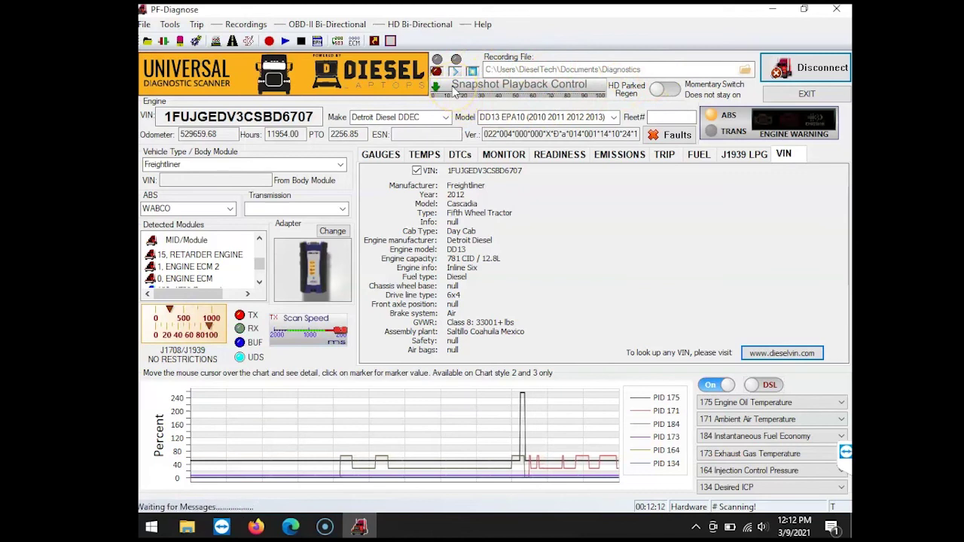
# Browse the saved .rec recordings without opening one, then disconnect the scanner from the truck.
pyautogui.click(246, 27)
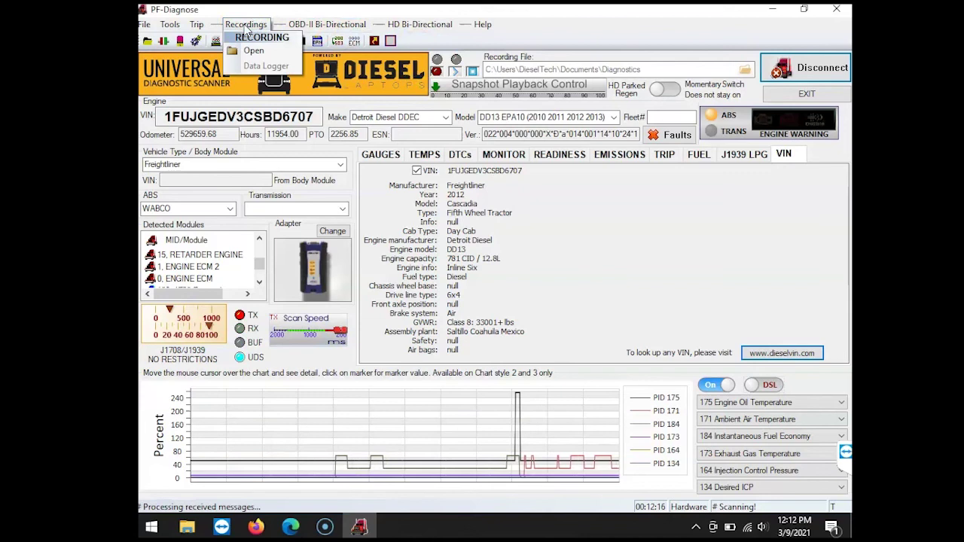
pyautogui.click(254, 50)
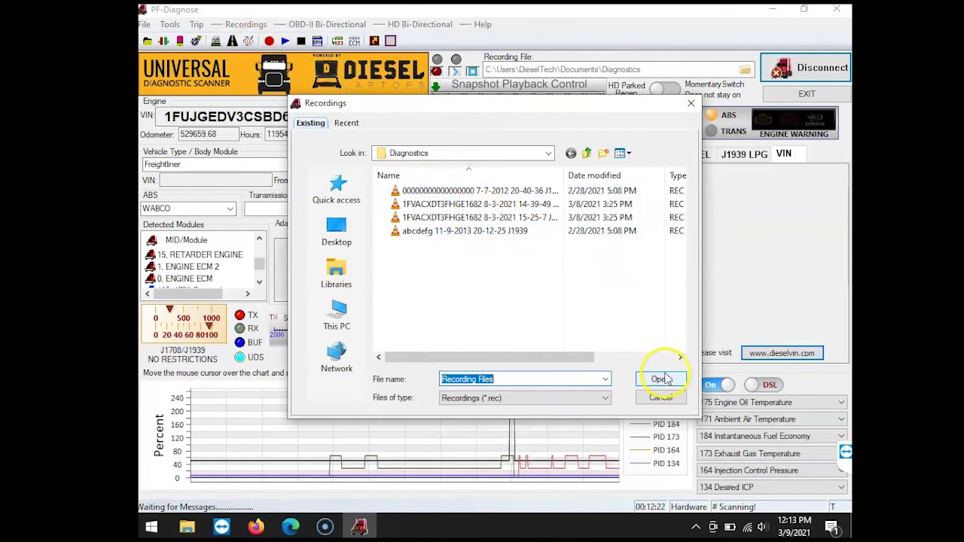
pyautogui.click(689, 103)
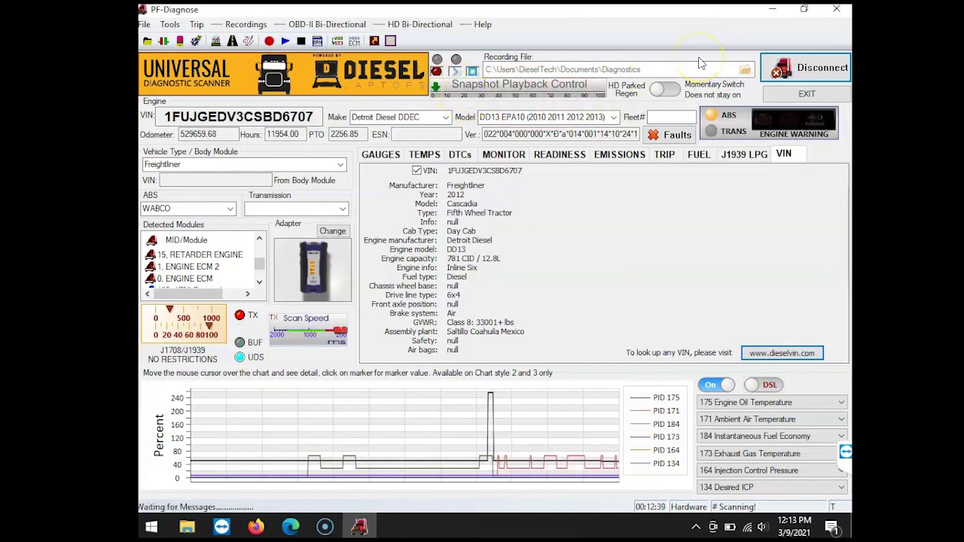
pyautogui.click(804, 69)
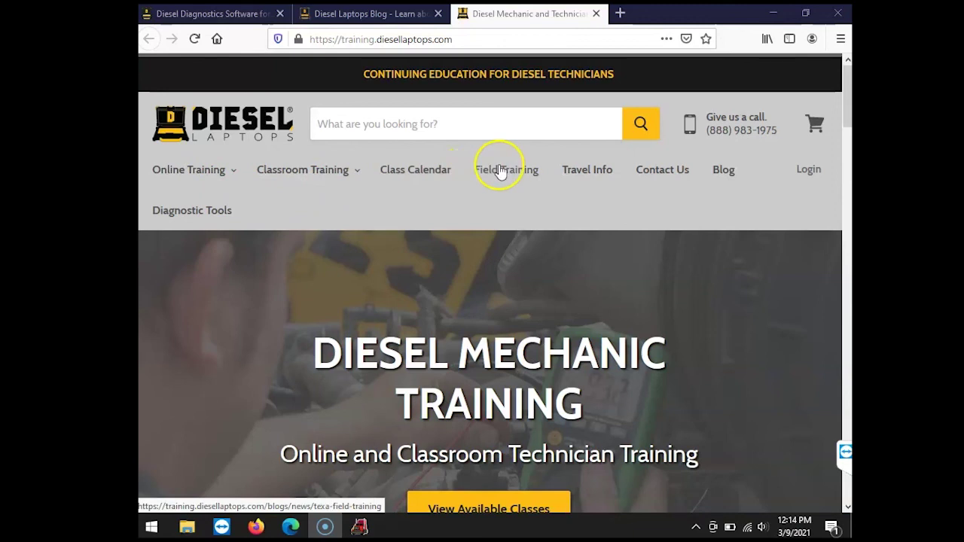
# Go to All Classroom Training from the site menu and scroll down the course list.
pyautogui.moveTo(323, 167)
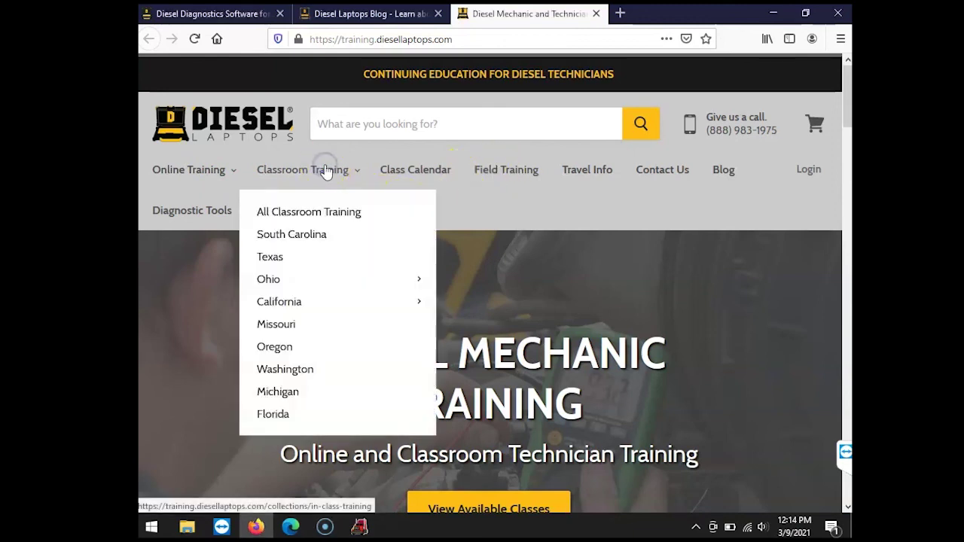
pyautogui.click(317, 211)
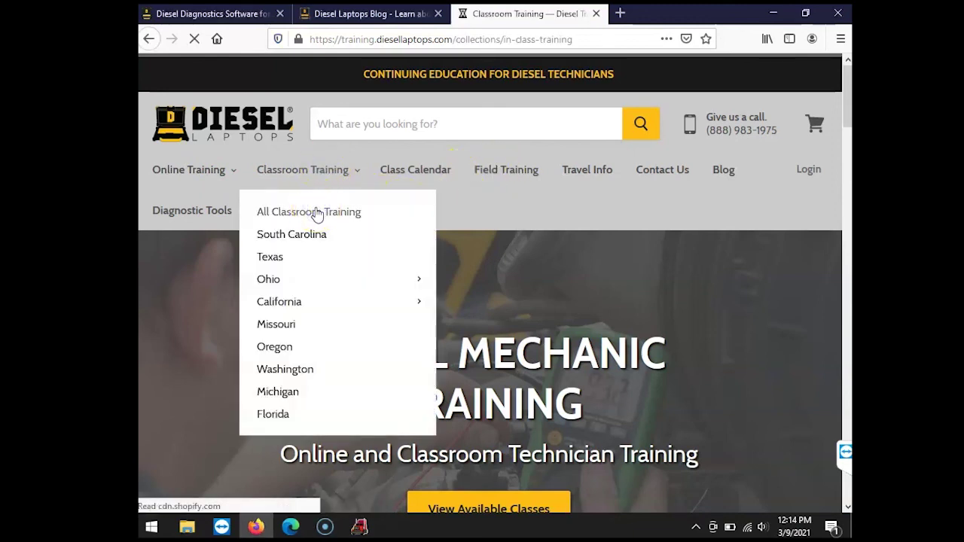
pyautogui.scroll(-1, 280, 236)
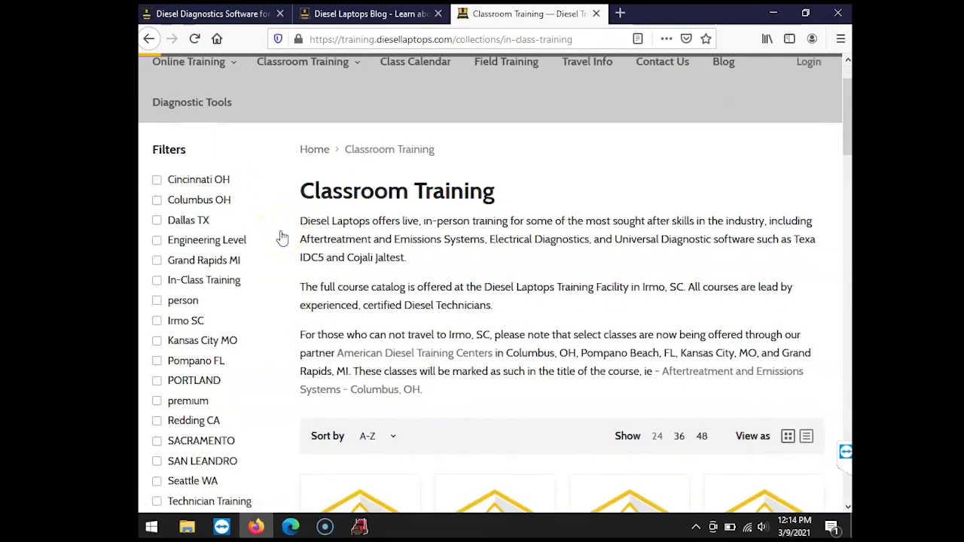
pyautogui.scroll(-2, 281, 237)
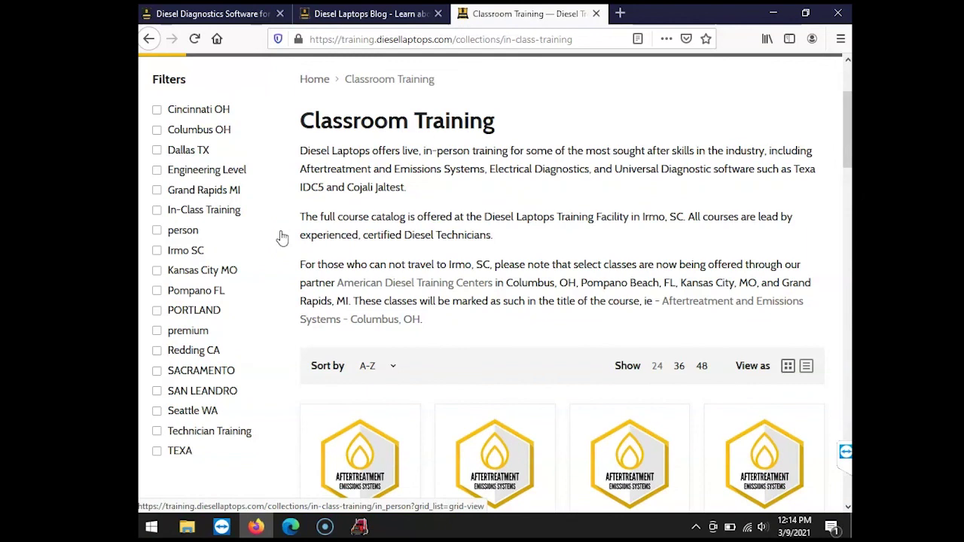